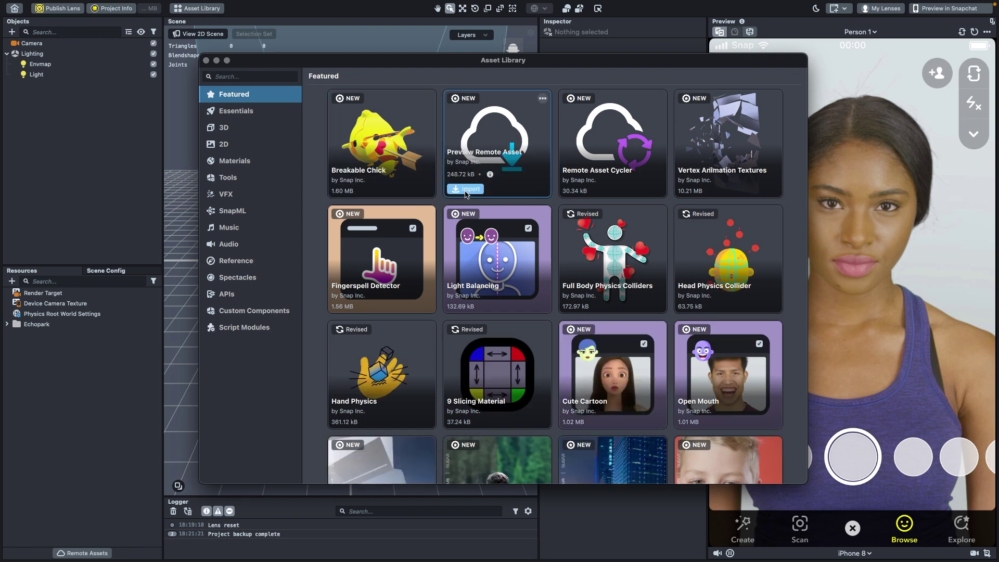
- Review the finished gift box lens: asset library, size breakdown, and the box's shadow
left_click(466, 189)
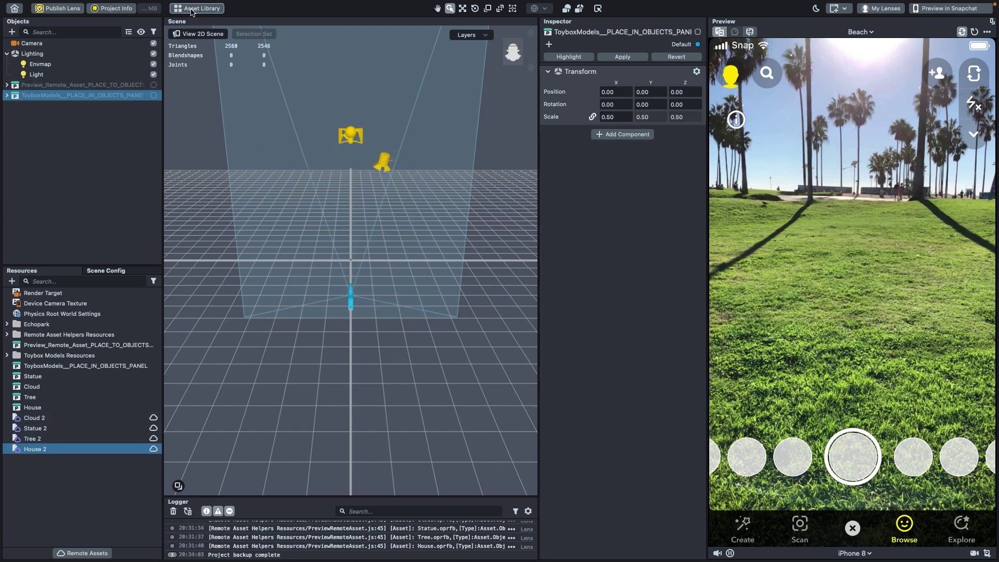
left_click(191, 10)
type("Giftbox")
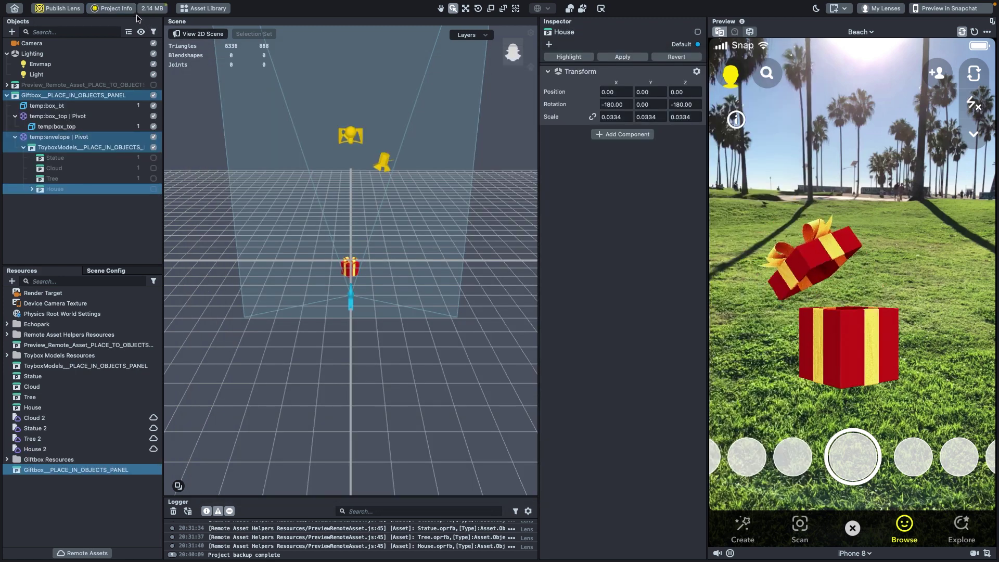
left_click(150, 9)
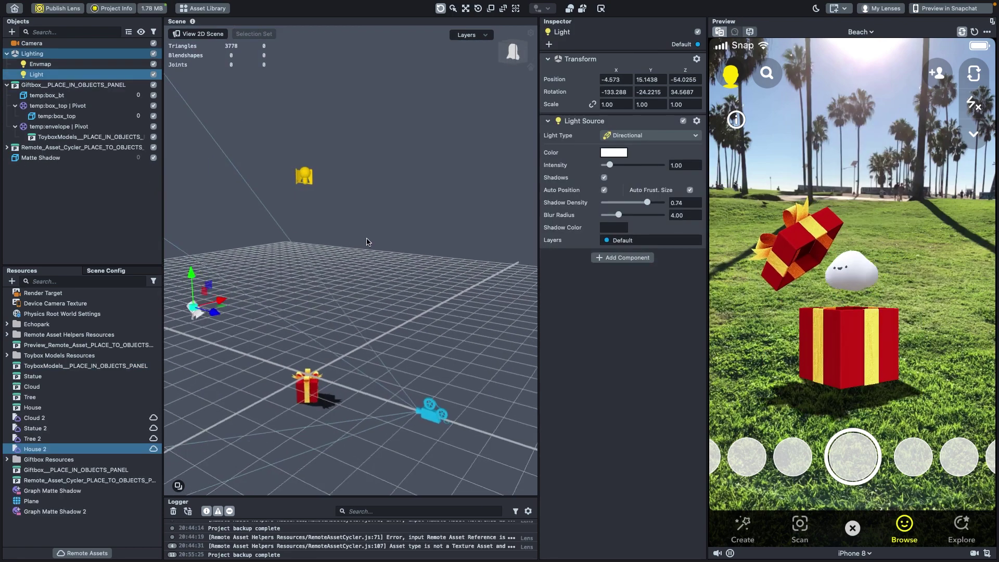
middle_click_drag(376, 291, 294, 278)
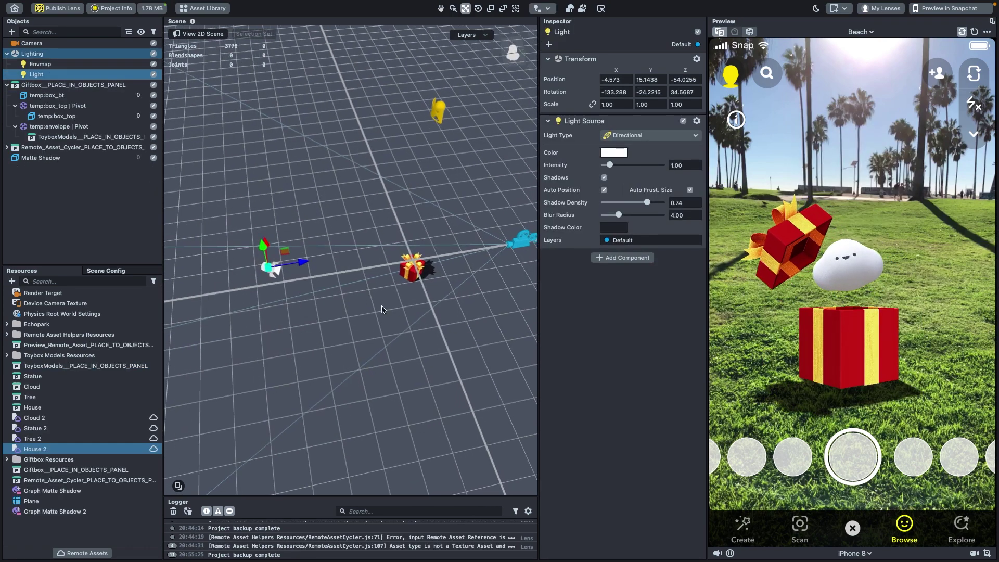
key("e")
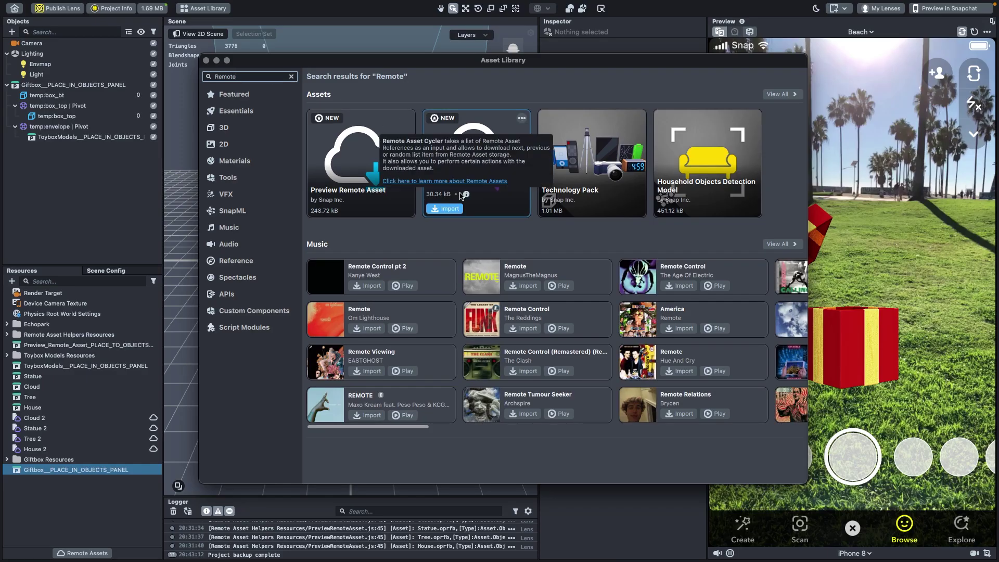
- Open the Remote Assets panel and start Lens Cloud organization setup
left_click(454, 209)
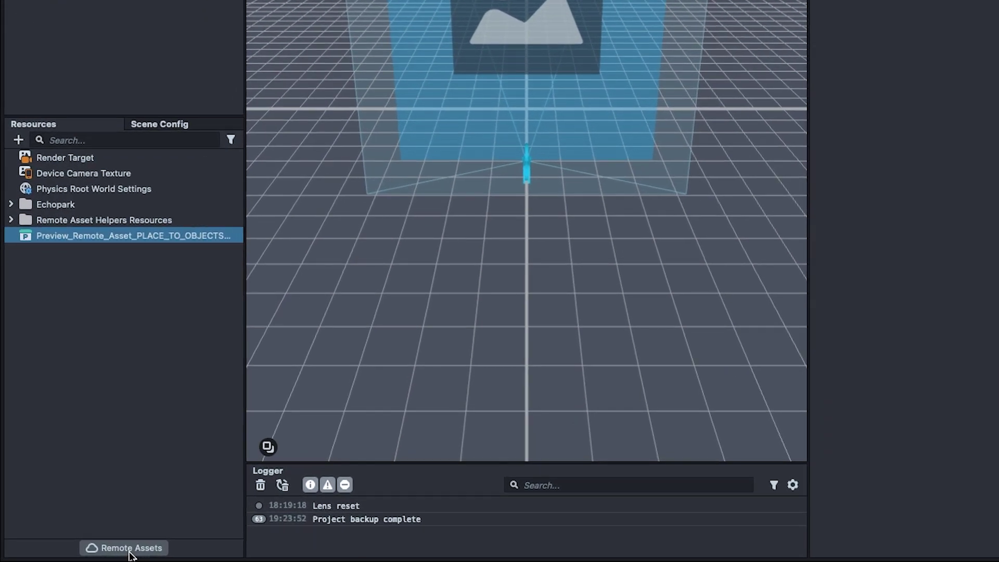
left_click(130, 548)
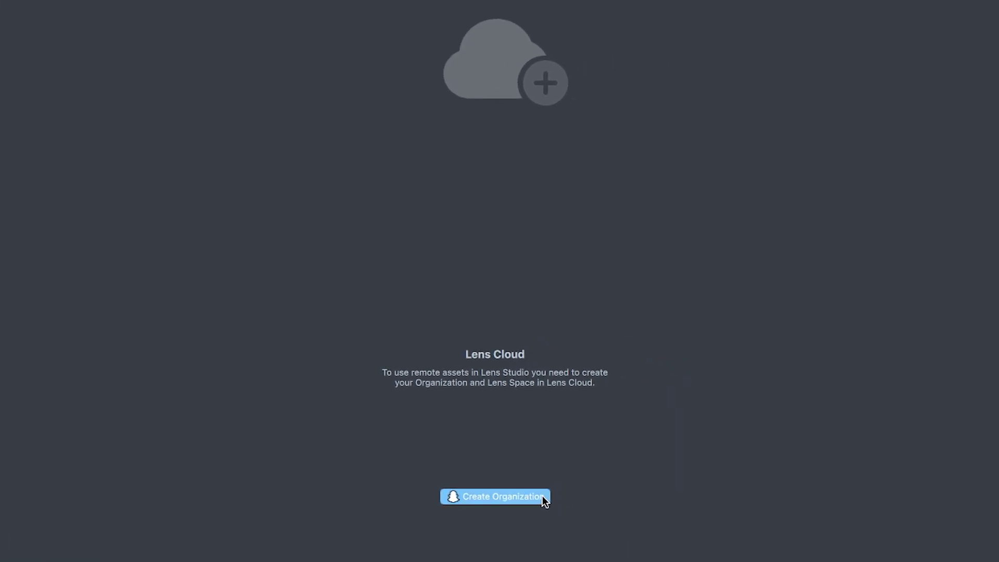
left_click(542, 499)
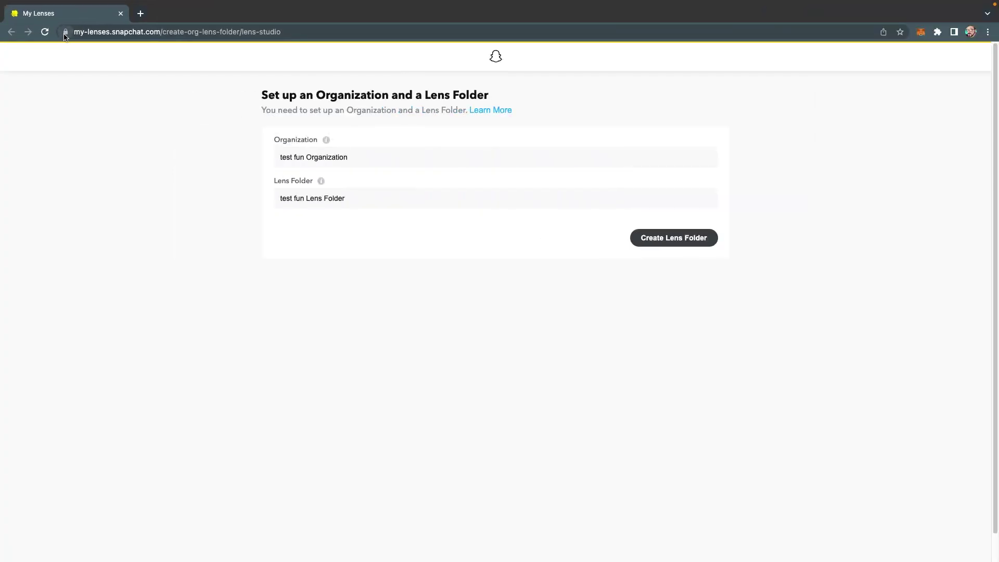
- Name the organization 'Snap Organization' and the folder 'Snap Lens Folder', then create them
left_click_drag(306, 157, 281, 157)
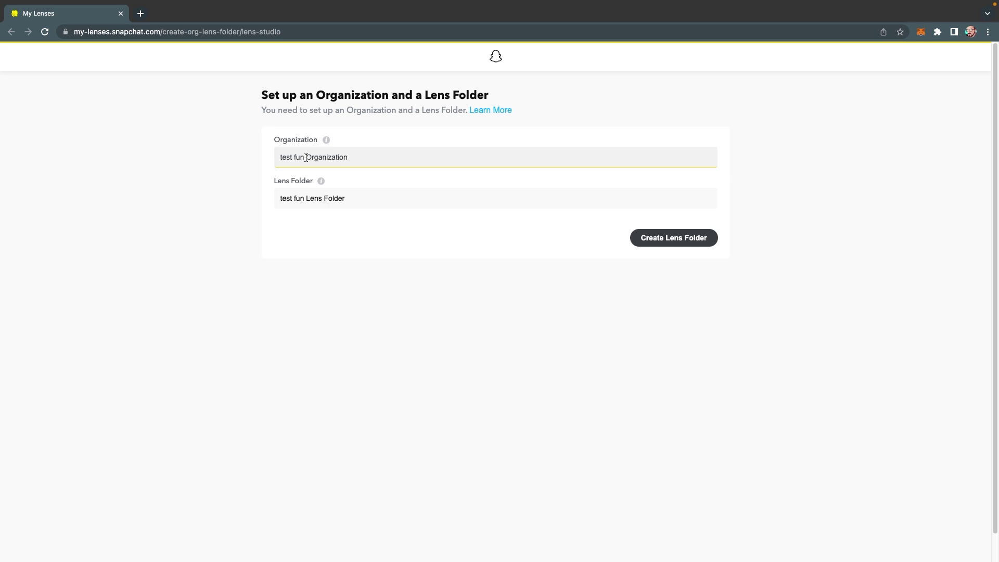
type("Snap")
left_click_drag(305, 198, 281, 199)
type("Snap")
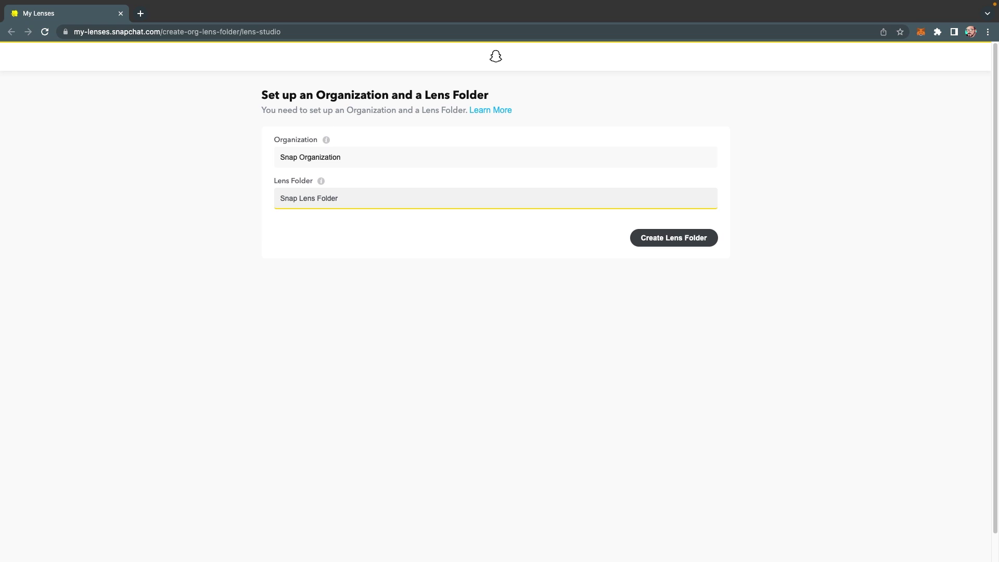
key("Tab")
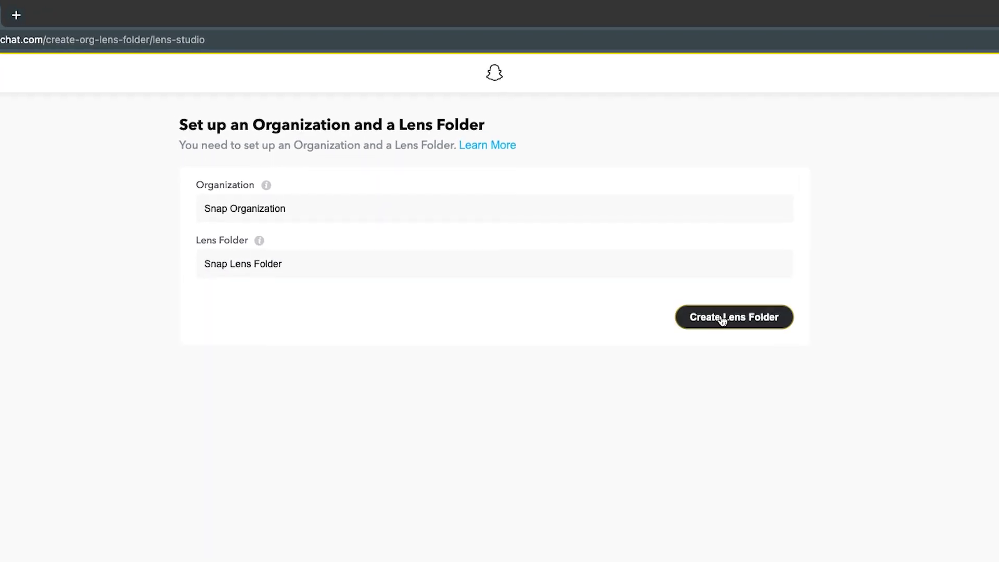
left_click(749, 326)
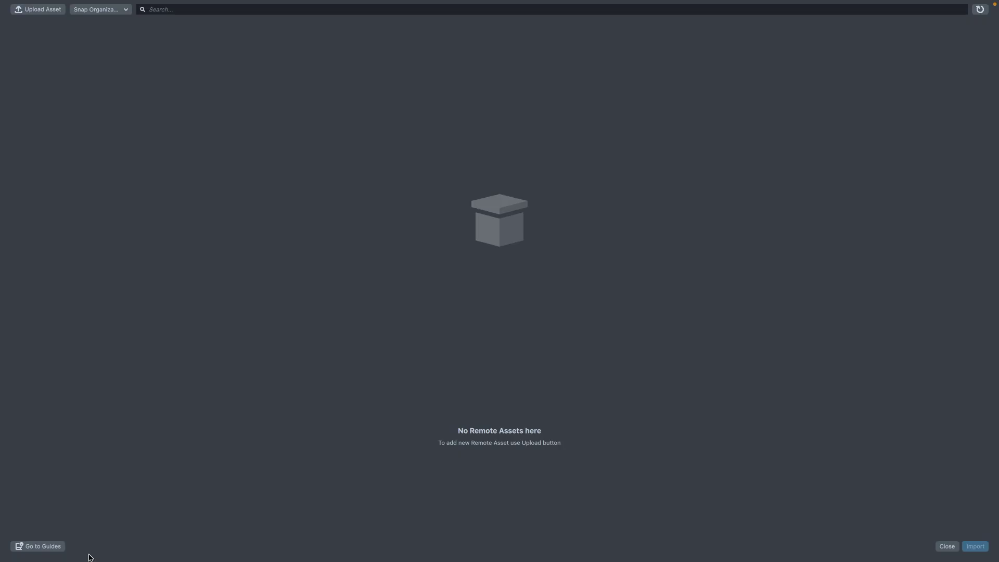
- Import the Preview Remote Asset package from the Asset Library
left_click(947, 546)
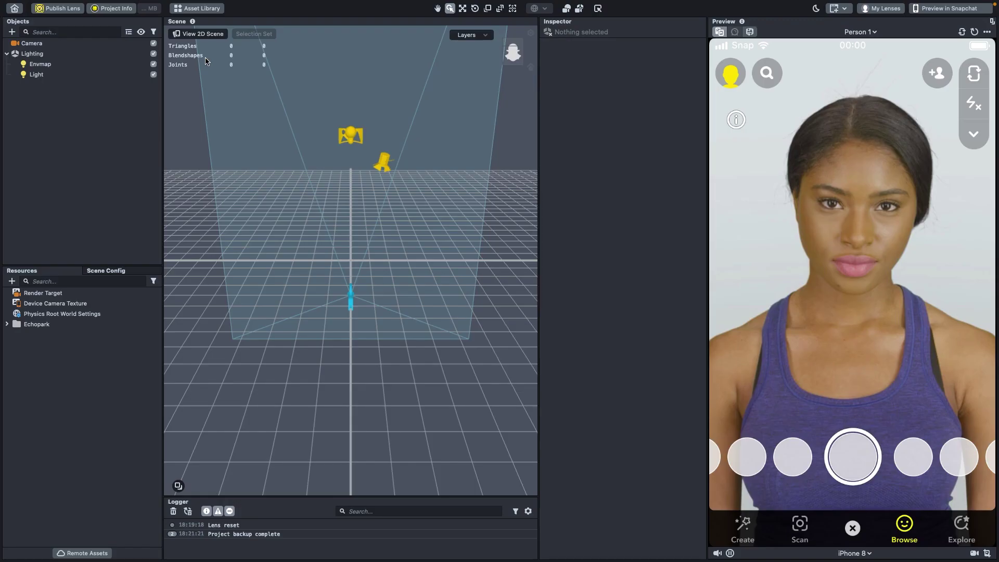
left_click(202, 7)
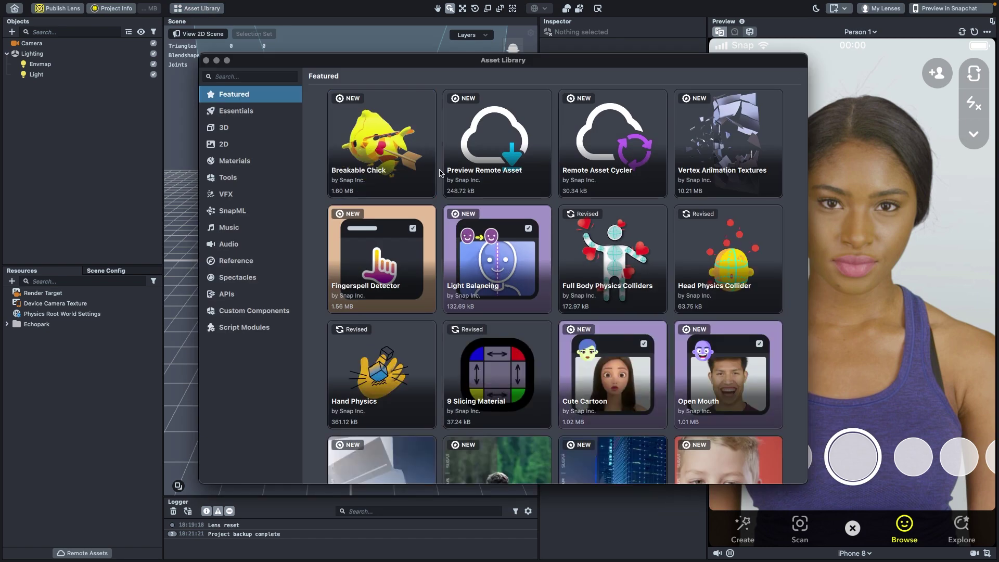
mouse_move(497, 144)
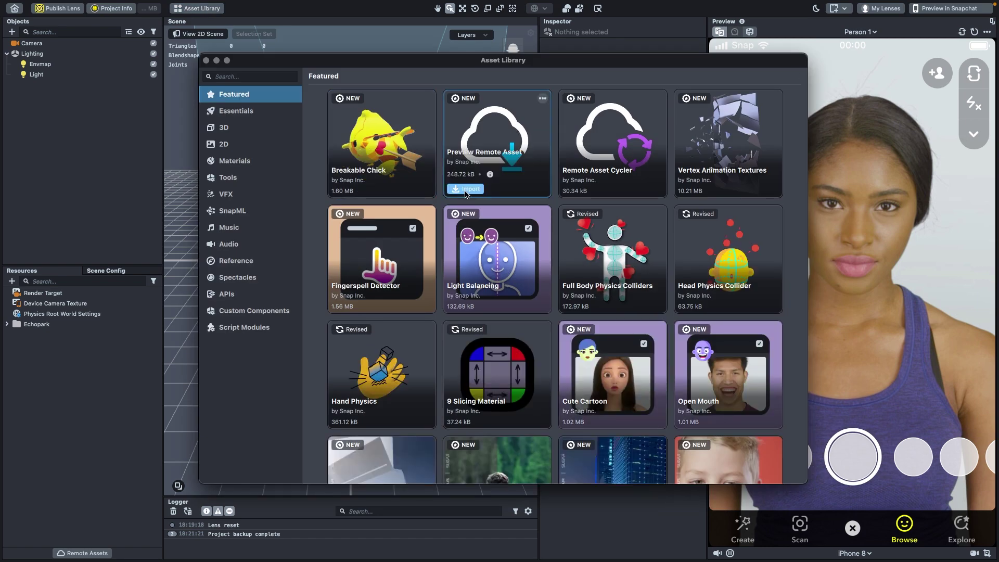
left_click(466, 193)
left_click(206, 60)
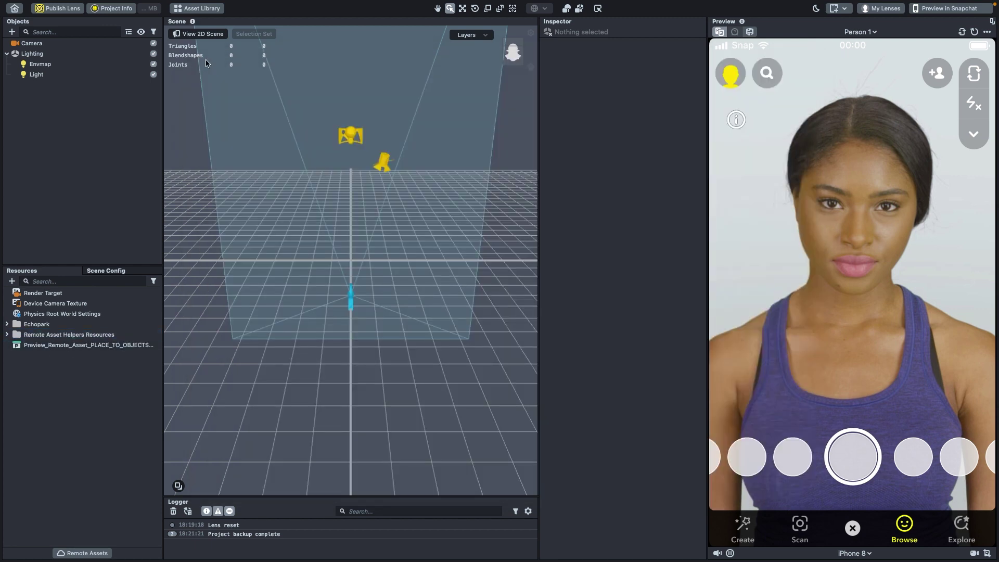
- Add the Preview Remote Asset prefab to the scene and preview with the beach back camera
left_click(81, 345)
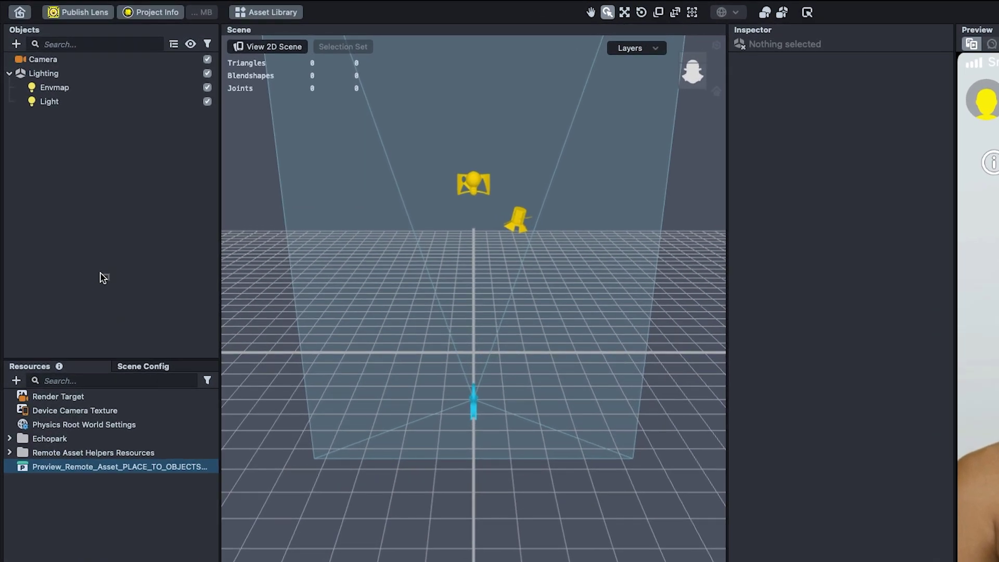
left_click_drag(101, 278, 102, 278)
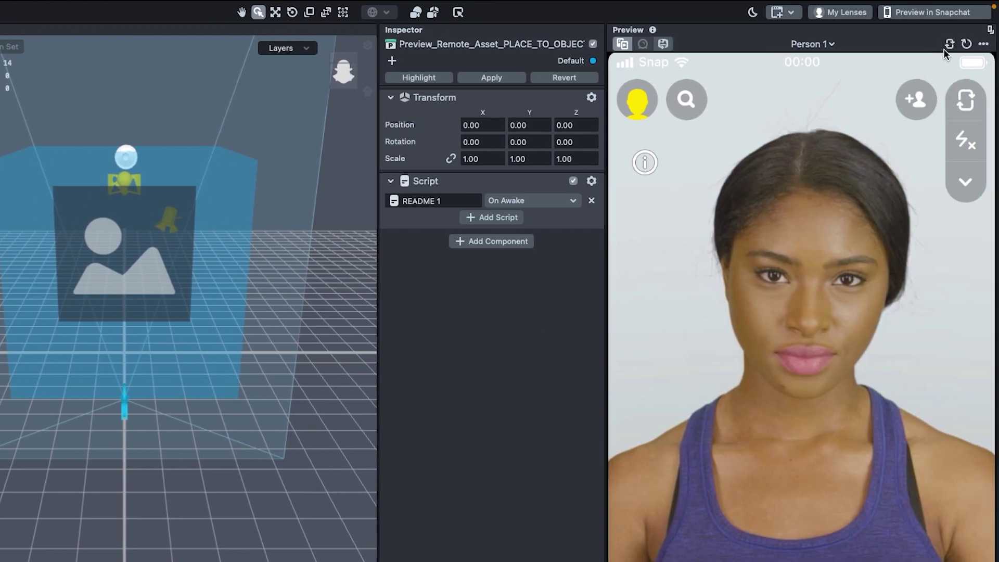
left_click(949, 45)
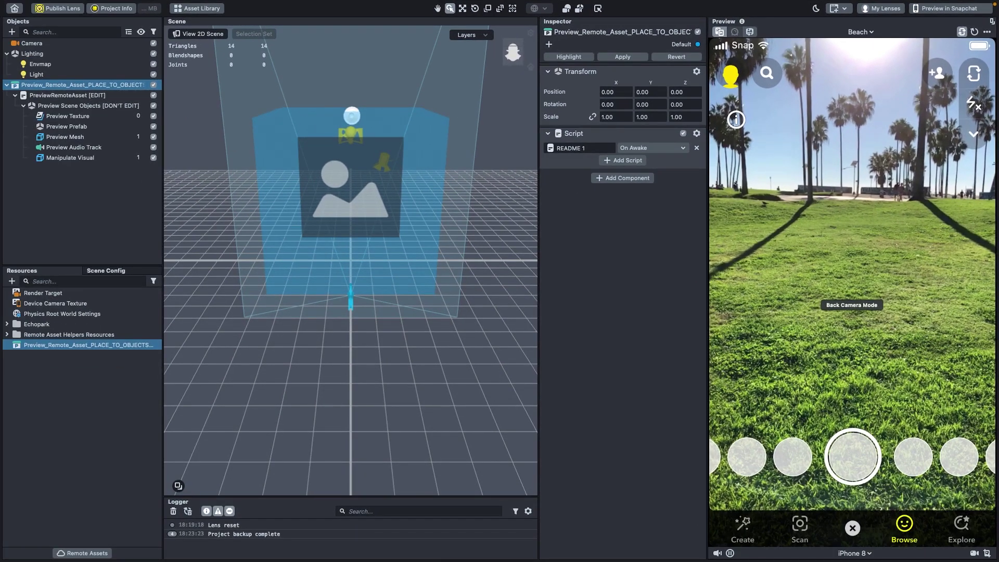
type("Toybox")
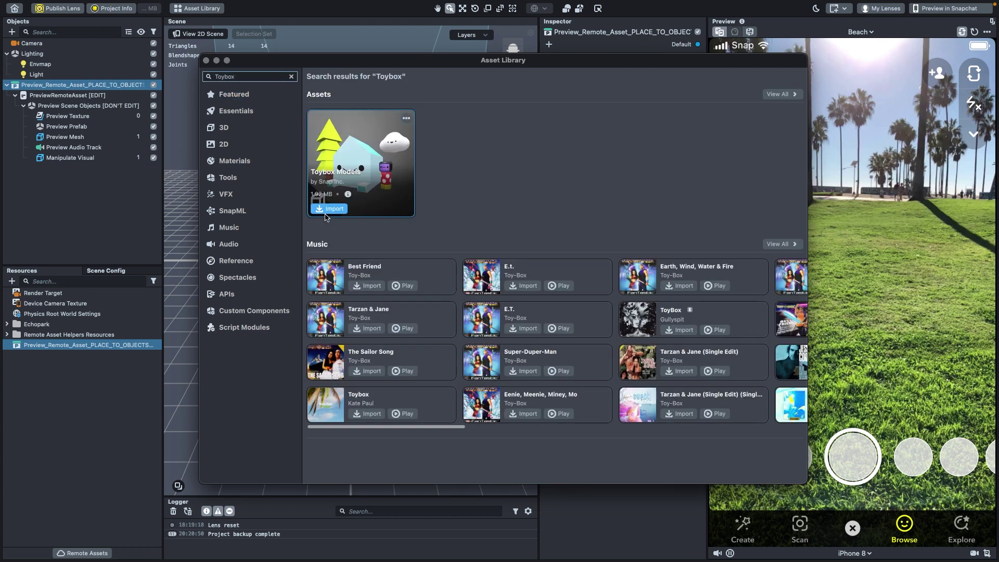
- Import the Toybox Models package and add its prefab to the scene
left_click(327, 210)
left_click(81, 369)
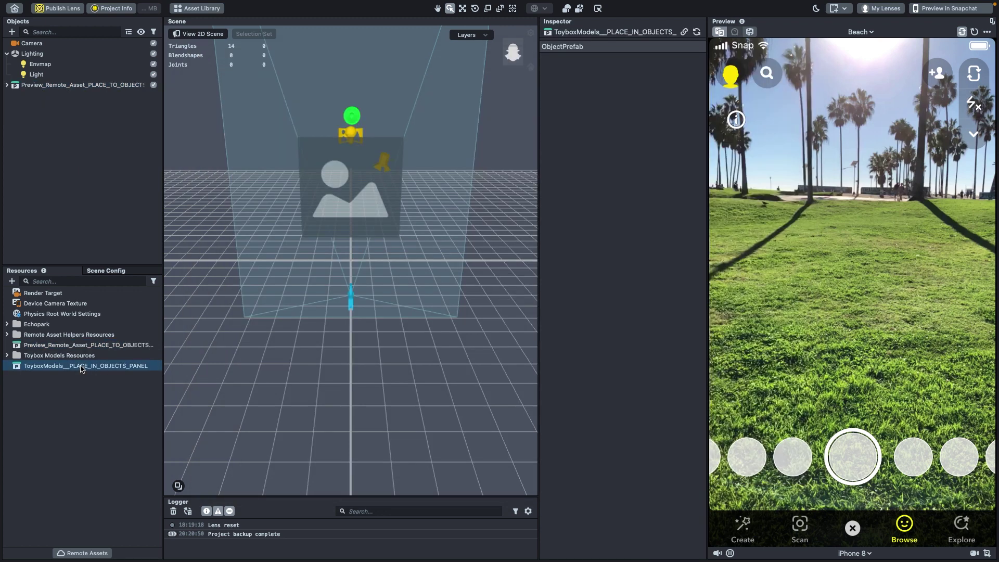
left_click_drag(82, 368, 87, 149)
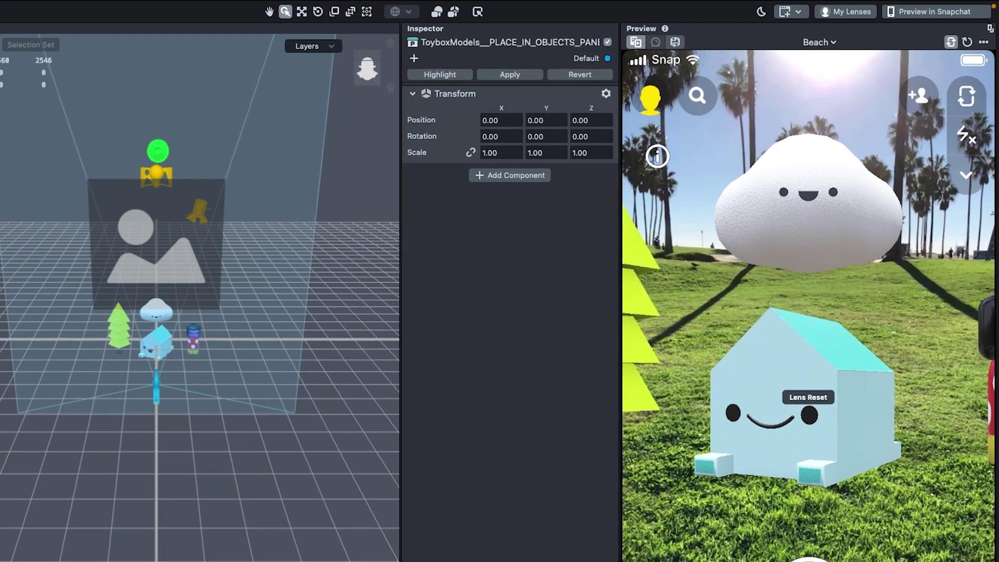
- Adjust the toy's scale and rotation so the house faces forward
left_click(554, 117)
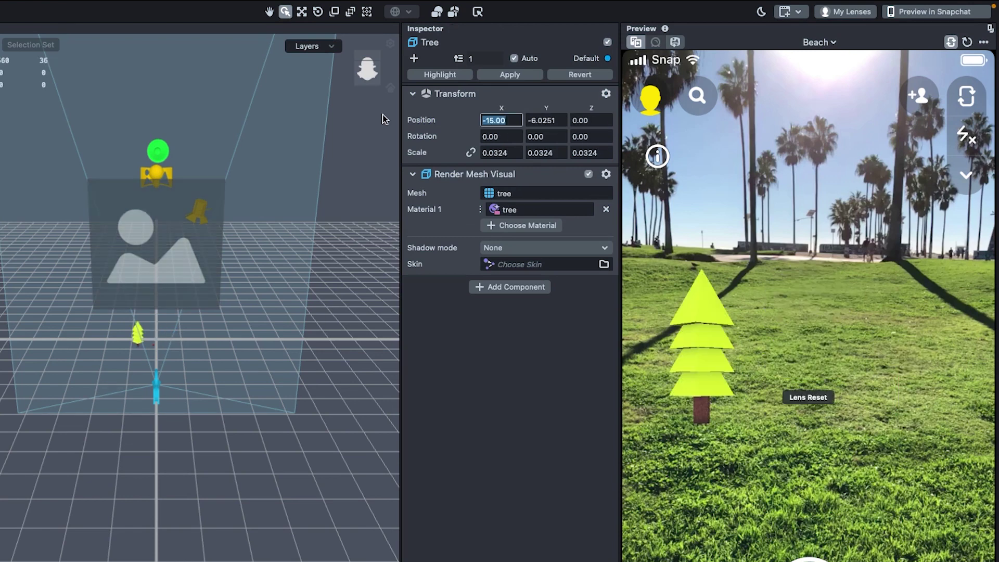
key("Return")
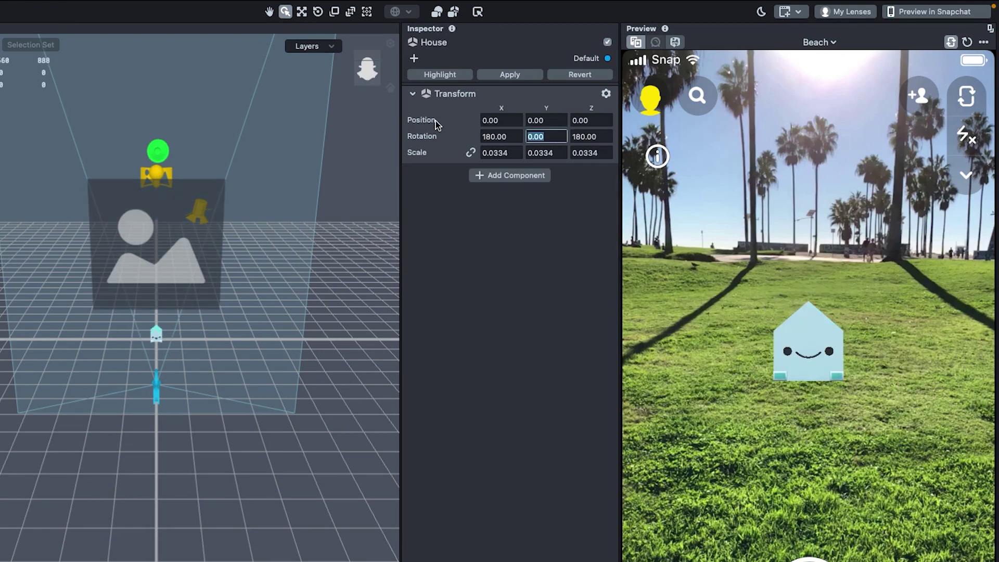
key("Escape")
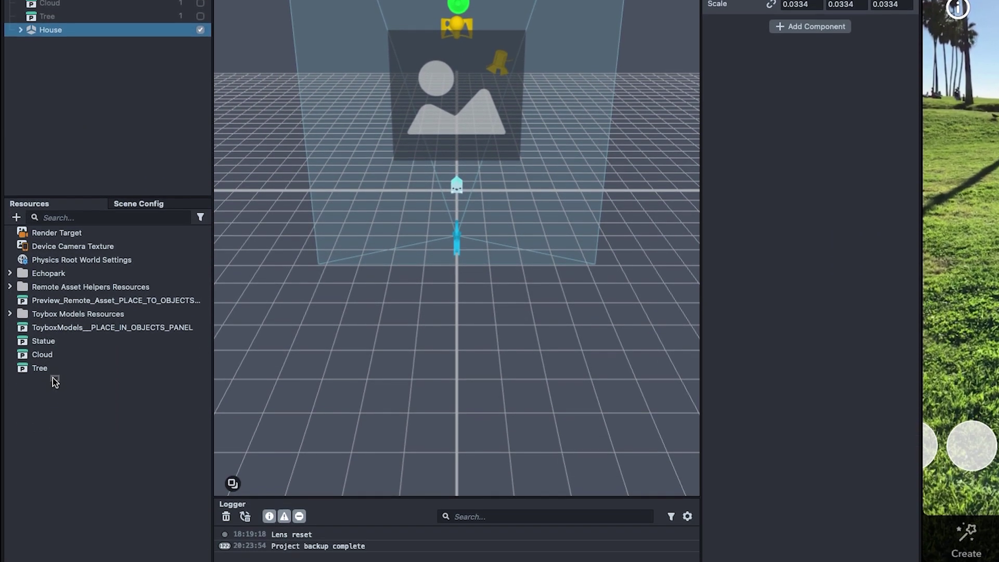
- Save the House object as a prefab alongside the Cloud prefab
left_click_drag(52, 381, 52, 360)
left_click(106, 334)
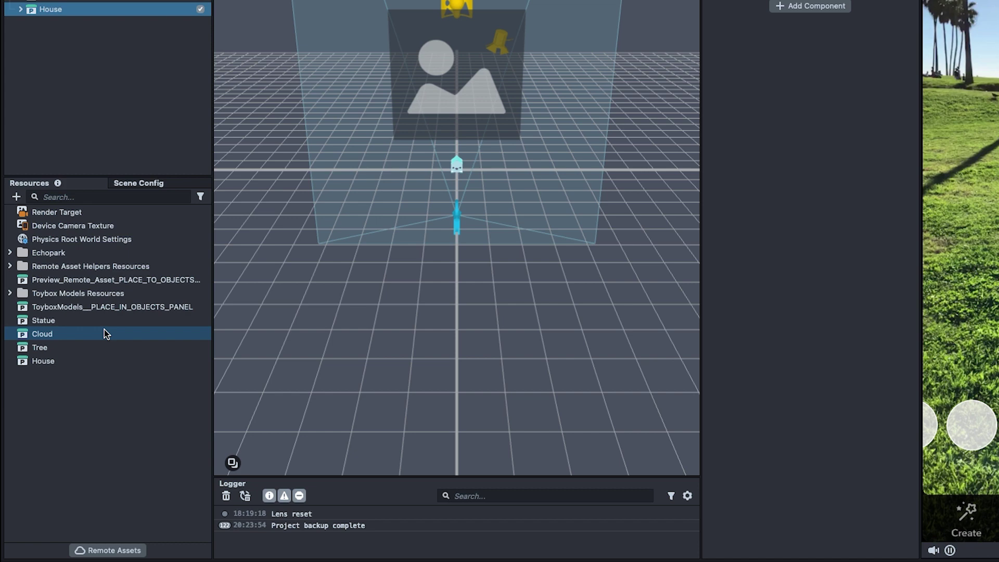
key("Escape")
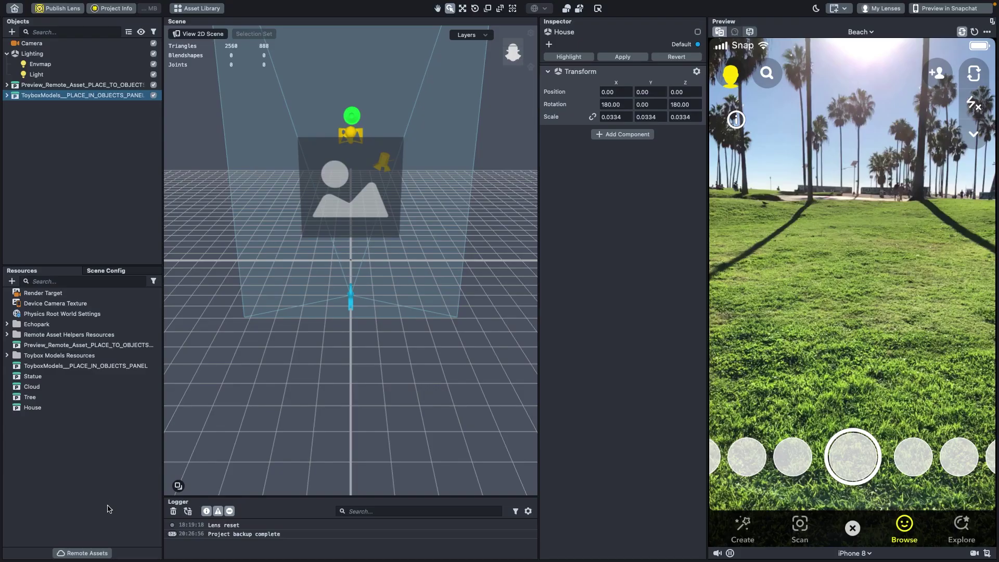
- Upload the Cloud, Statue, Tree and House prefabs as remote assets
left_click(88, 553)
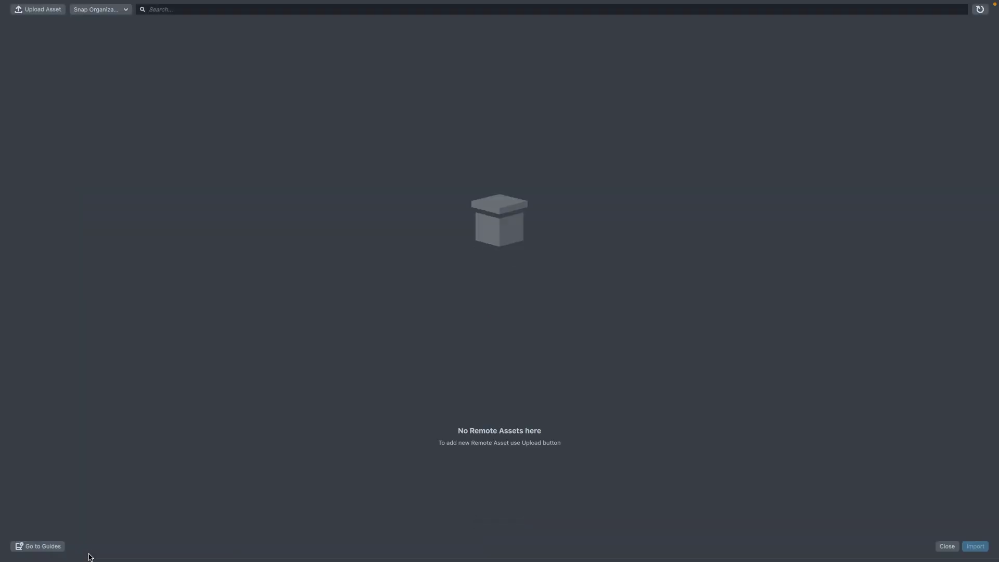
left_click(50, 10)
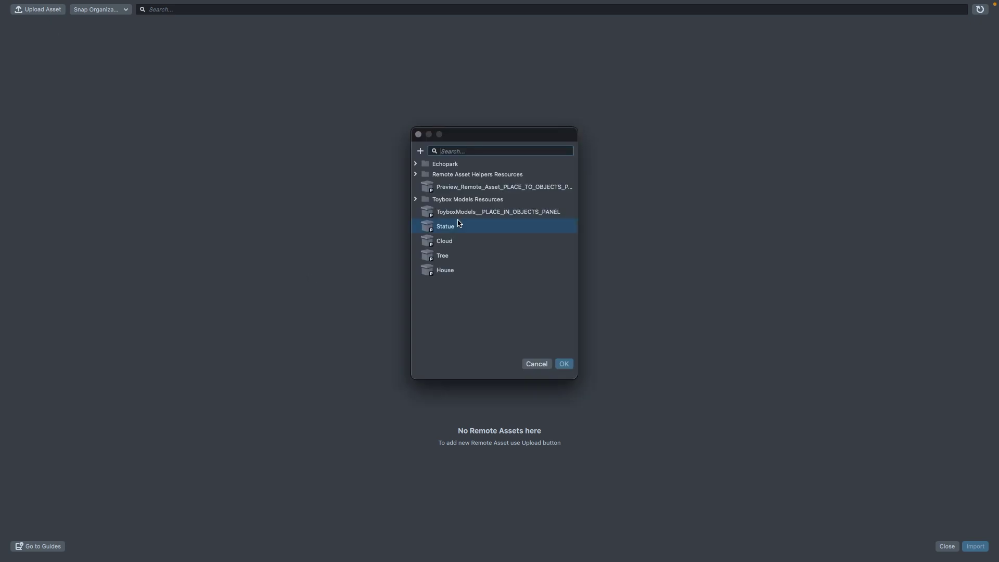
left_click(457, 226)
left_click(467, 271)
left_click(564, 364)
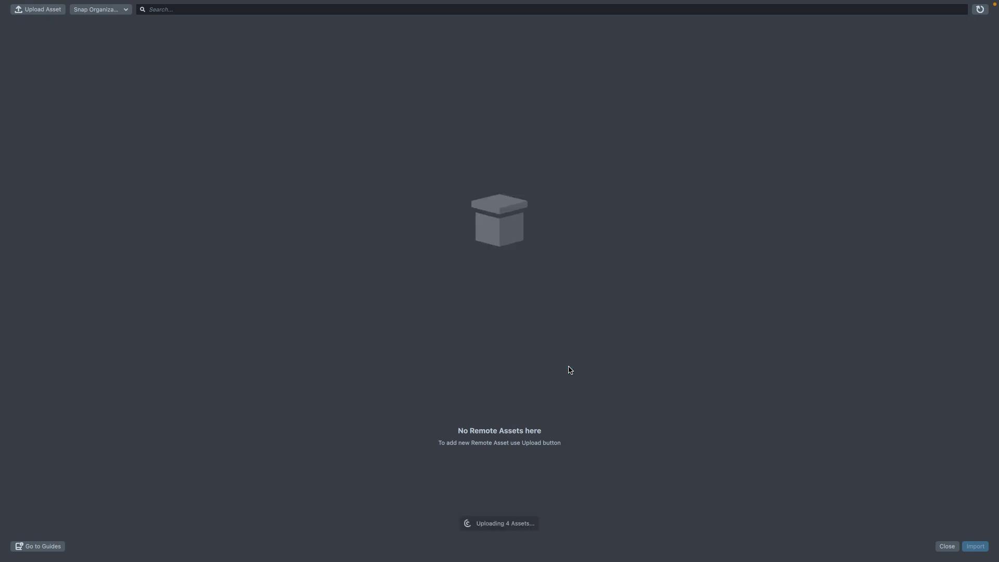
- Preview Cloud 2, Statue 2, Tree 2 and House 2 in turn via PreviewRemoteAsset's Reference Asset
left_click(947, 546)
left_click_drag(63, 418, 618, 203)
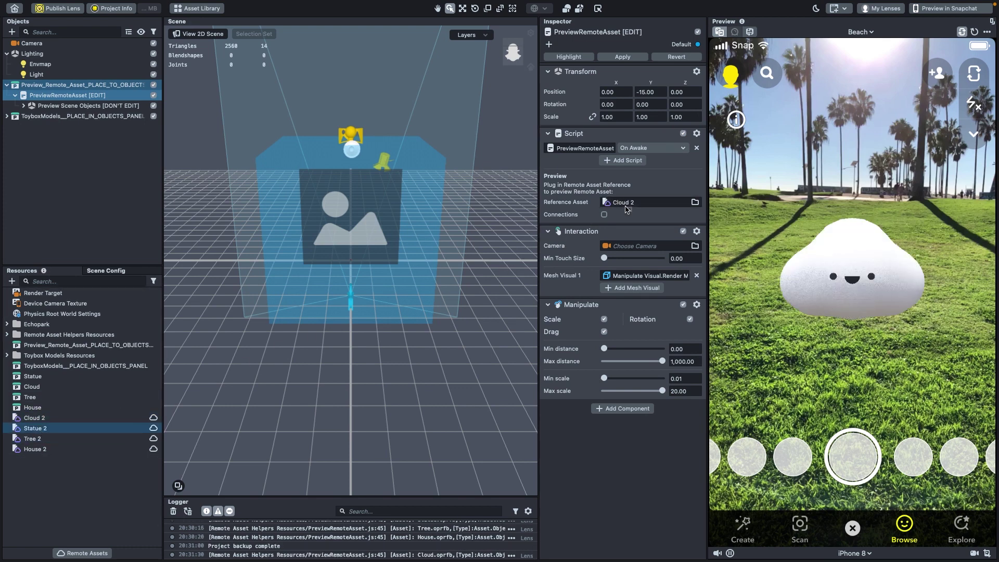
left_click_drag(35, 429, 637, 202)
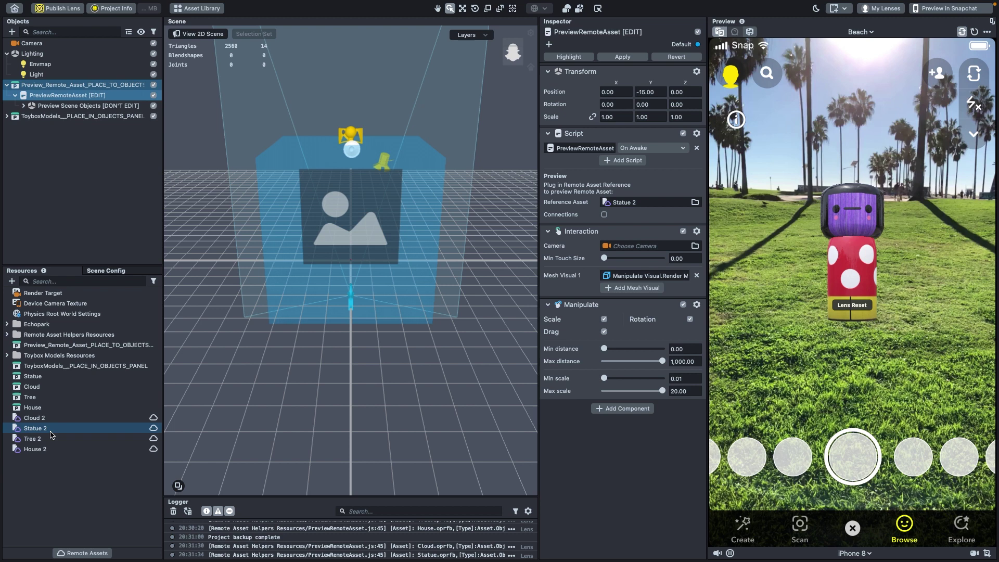
mouse_move(32, 438)
left_mouse_down()
mouse_move(601, 184)
mouse_move(628, 202)
left_mouse_up()
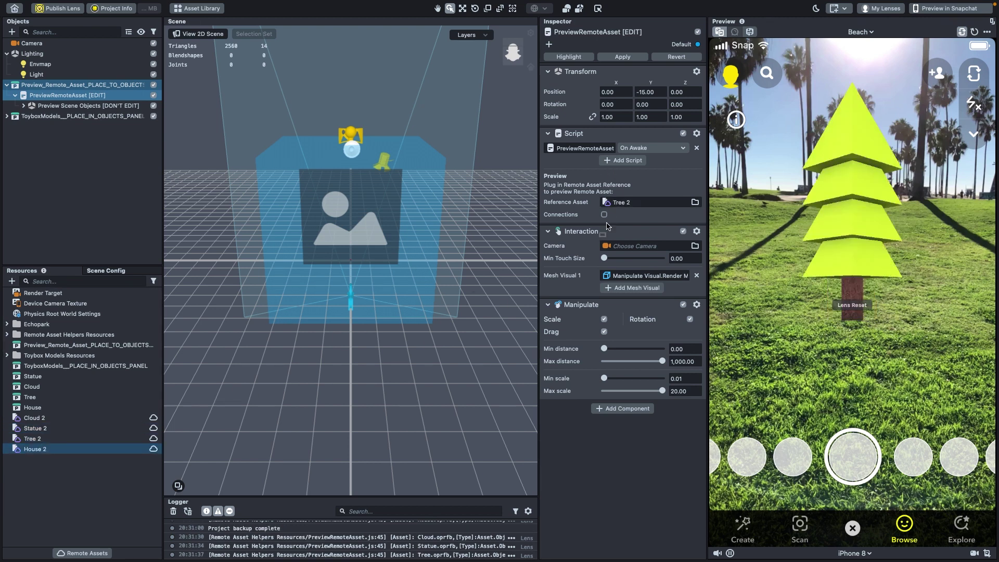
left_click_drag(35, 449, 625, 205)
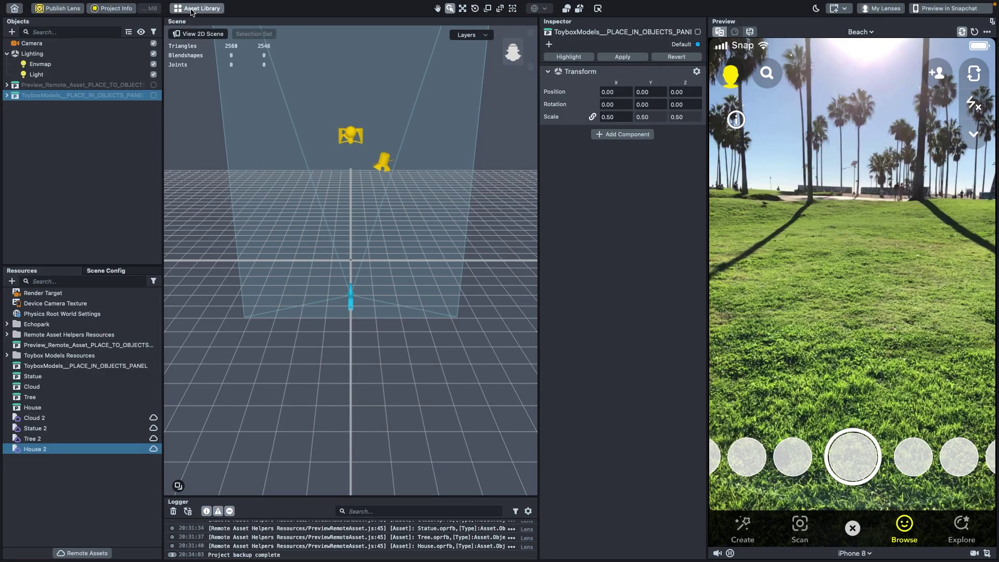
- Import the animated Gift Box and add its prefab to the scene
left_click(192, 11)
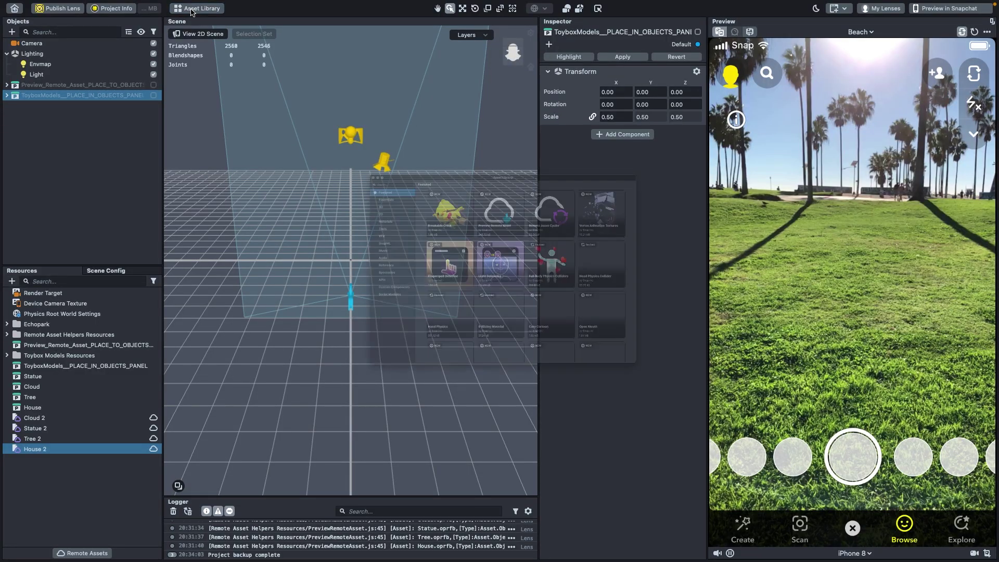
type("Giftbox")
left_click(329, 208)
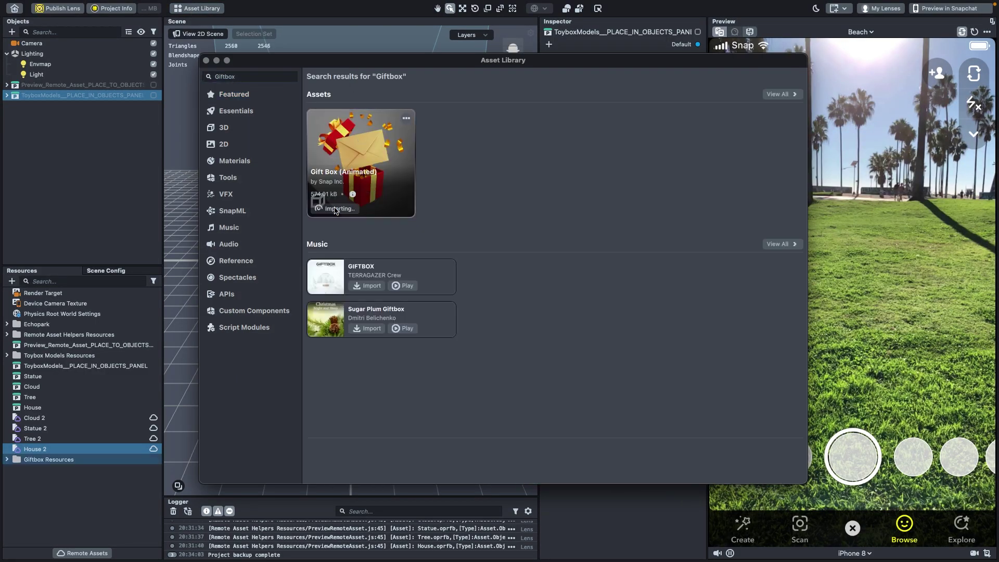
left_click(206, 60)
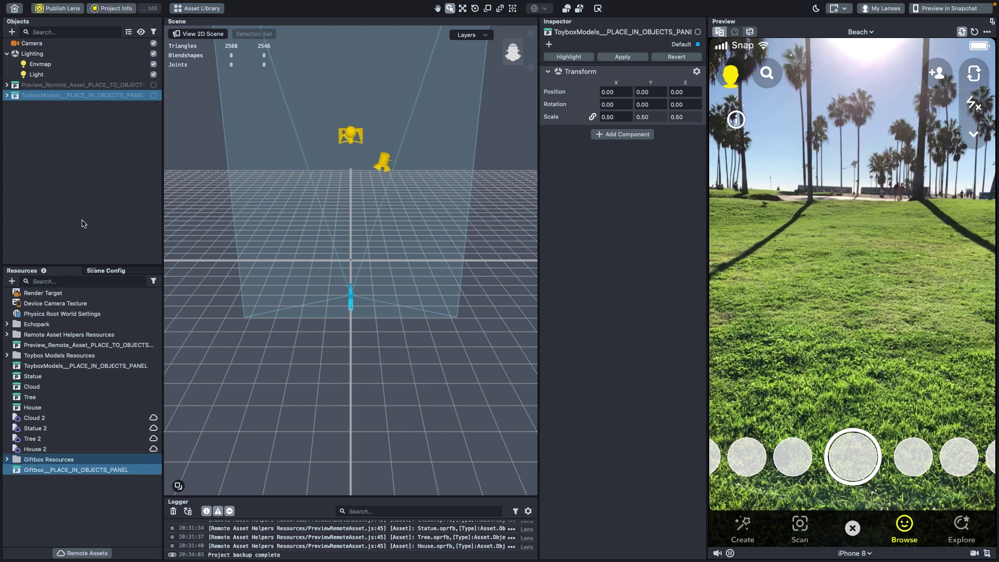
left_click_drag(83, 205, 78, 204)
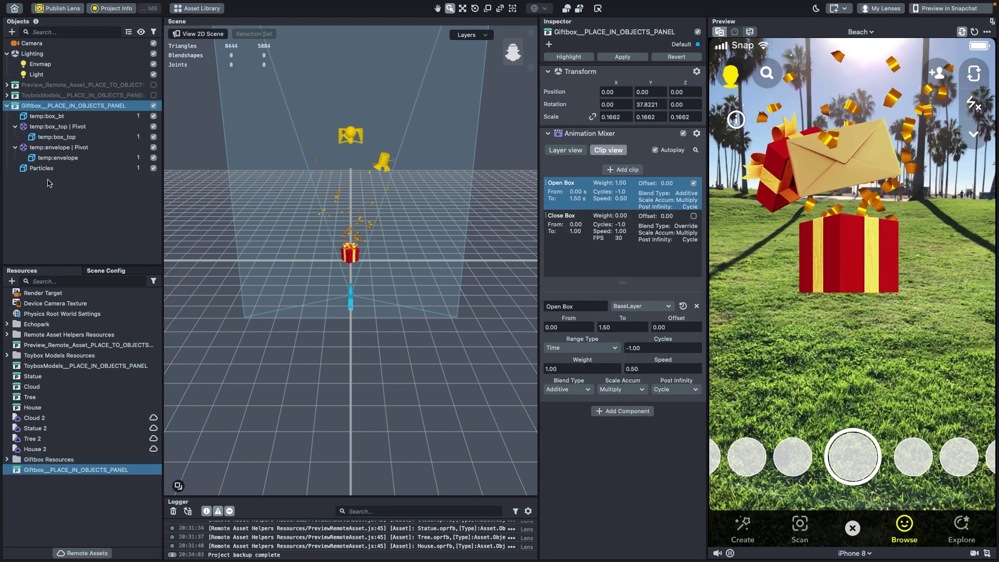
- Delete the gift box's envelope and Particles objects
left_click(153, 169)
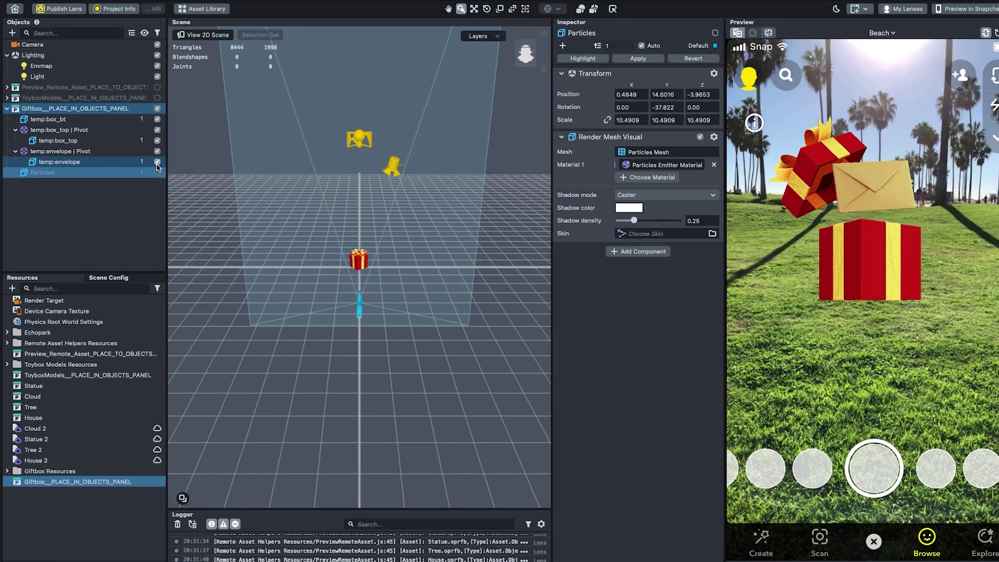
left_click(154, 158)
left_click(78, 241, "shift")
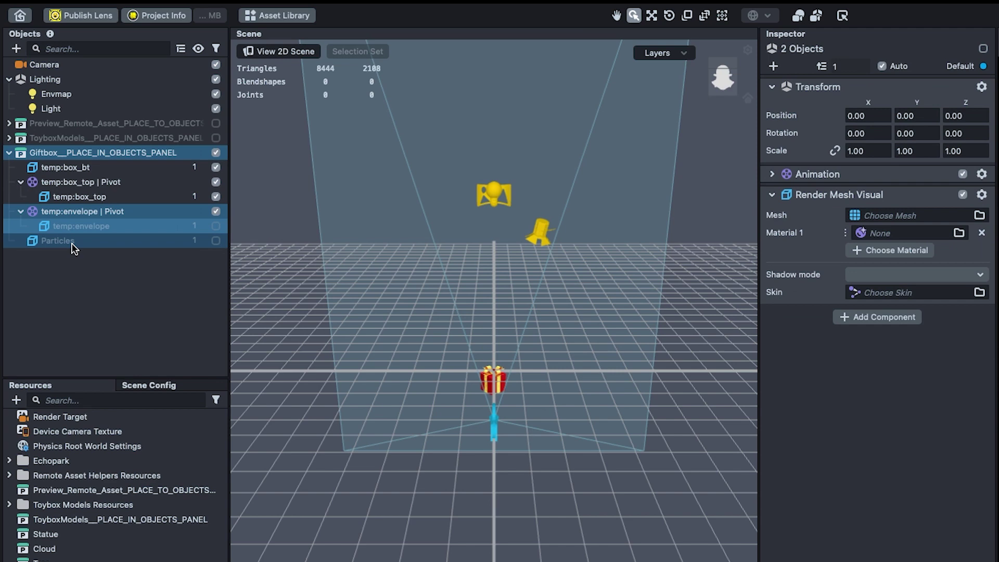
right_click(72, 244)
left_click(151, 441)
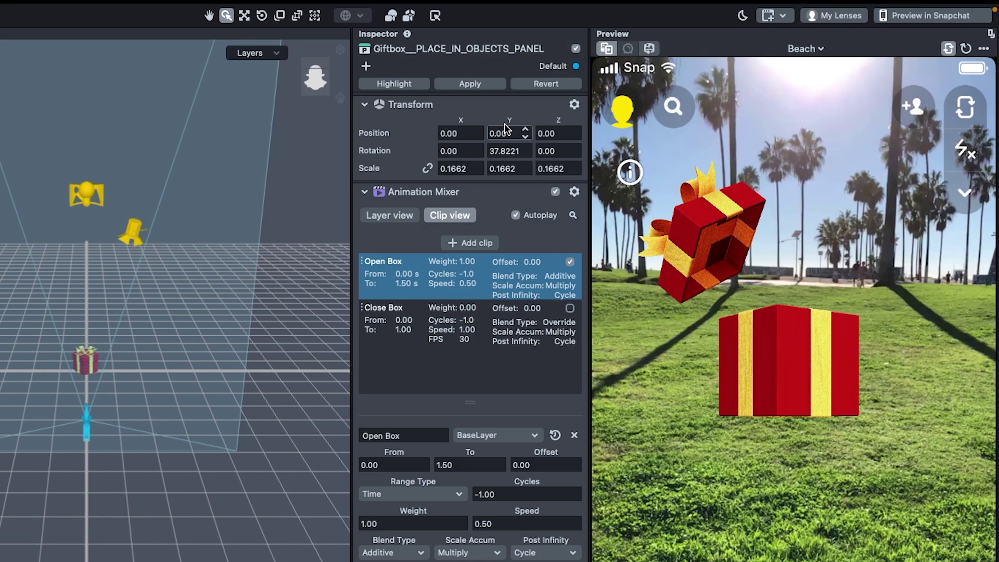
- Lower the gift box to Y -8 and nest ToyboxModels under temp:envelope, scale 2.5
left_click(526, 135)
type("-8")
key("Return")
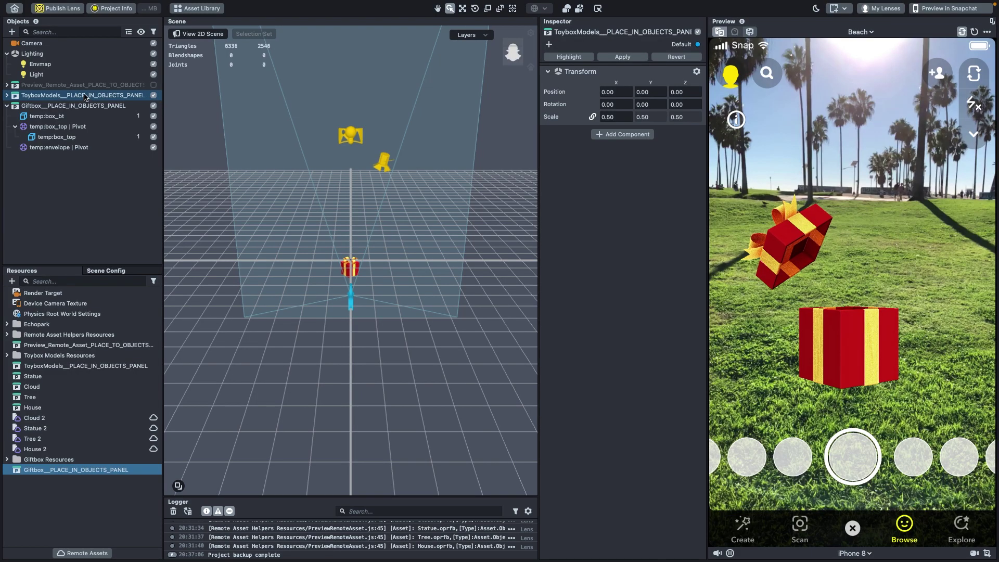
left_click_drag(85, 97, 82, 149)
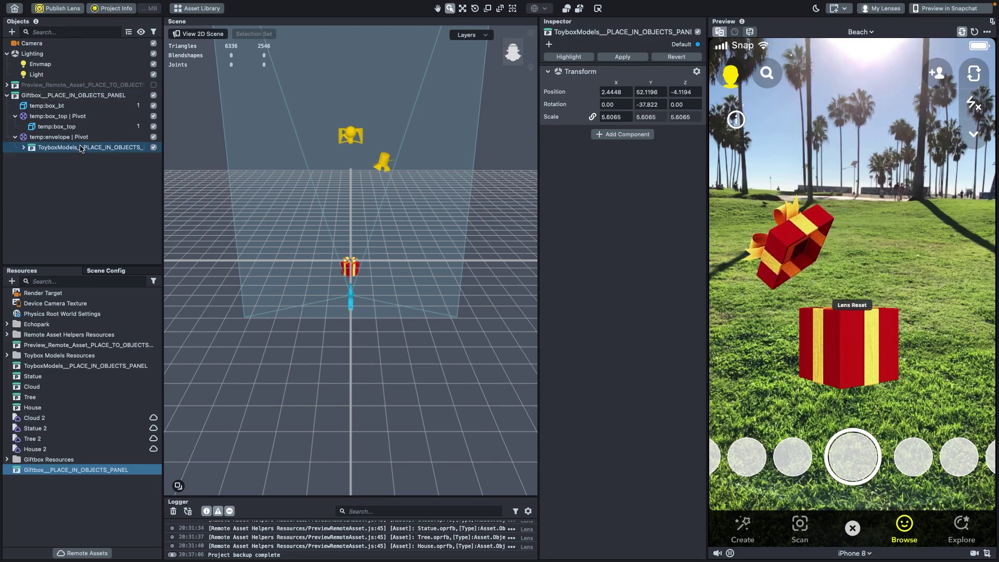
type("0")
key("Tab")
key("Tab")
type("0")
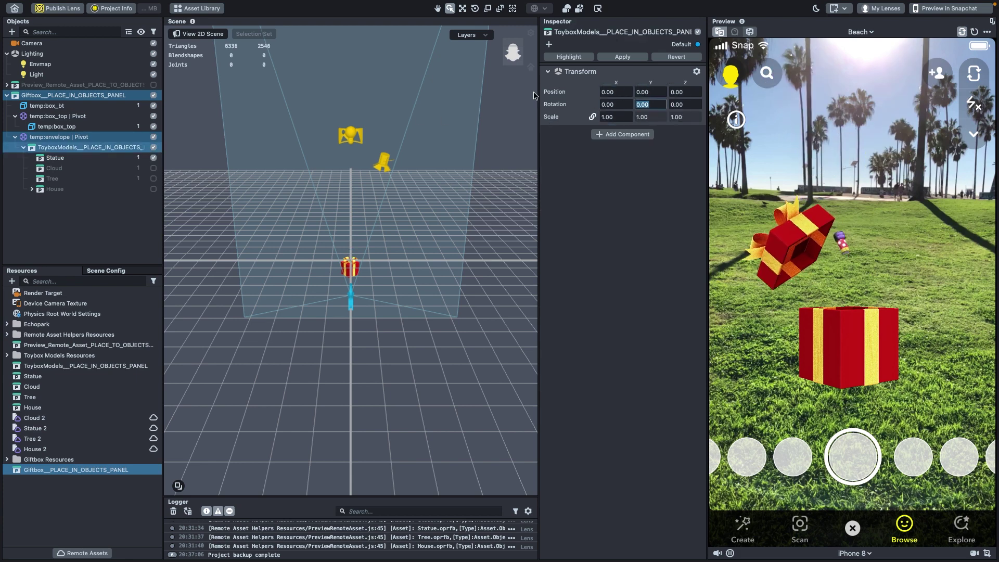
key("Tab")
type("2.5")
key("Tab")
- Disable every toy model and update the lens size to 1.69 MB
left_click(153, 157)
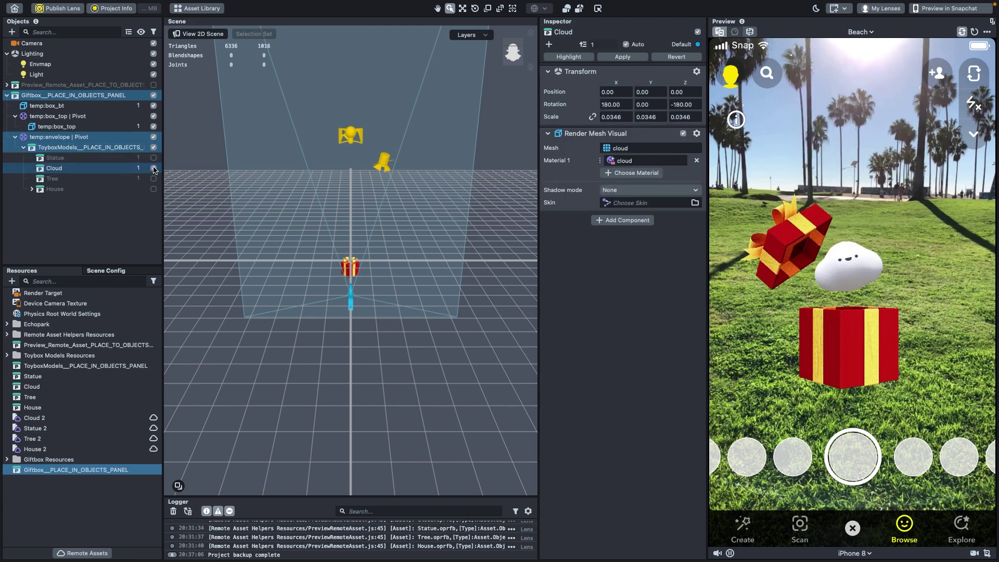
left_click(153, 178)
left_click(154, 189)
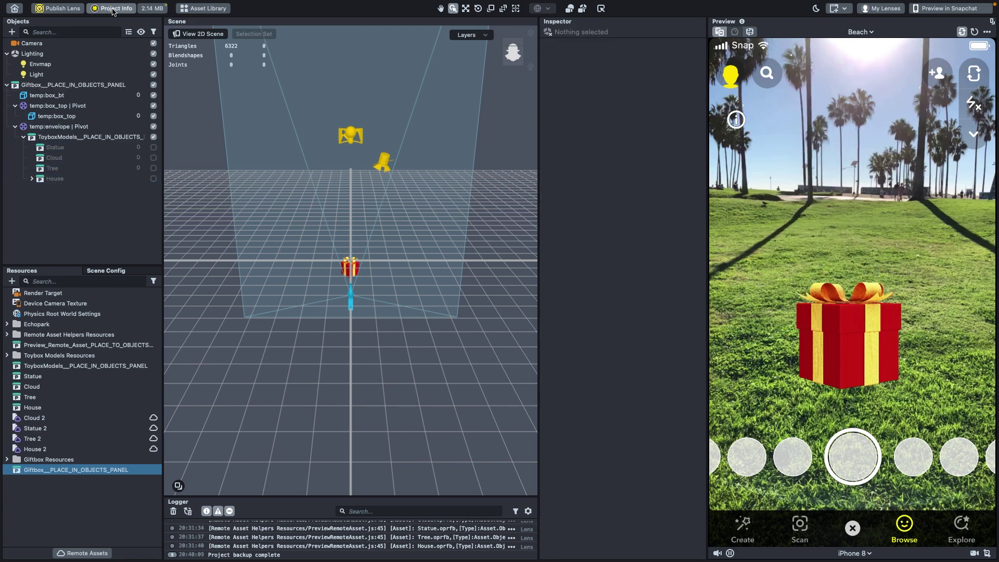
left_click(153, 8)
left_click(201, 132)
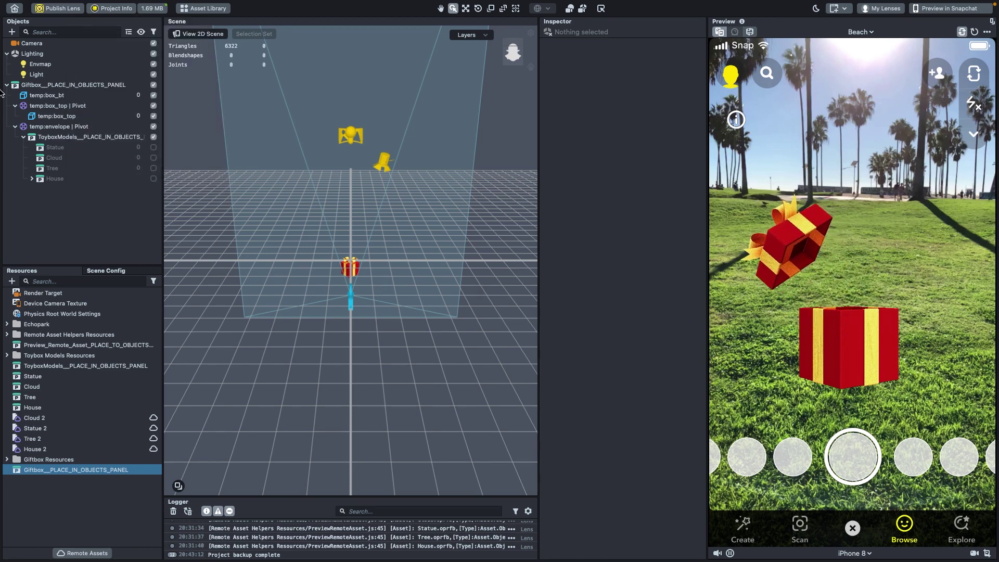
- Delete the Statue, Cloud, Tree and House objects from the gift box
left_click(49, 146)
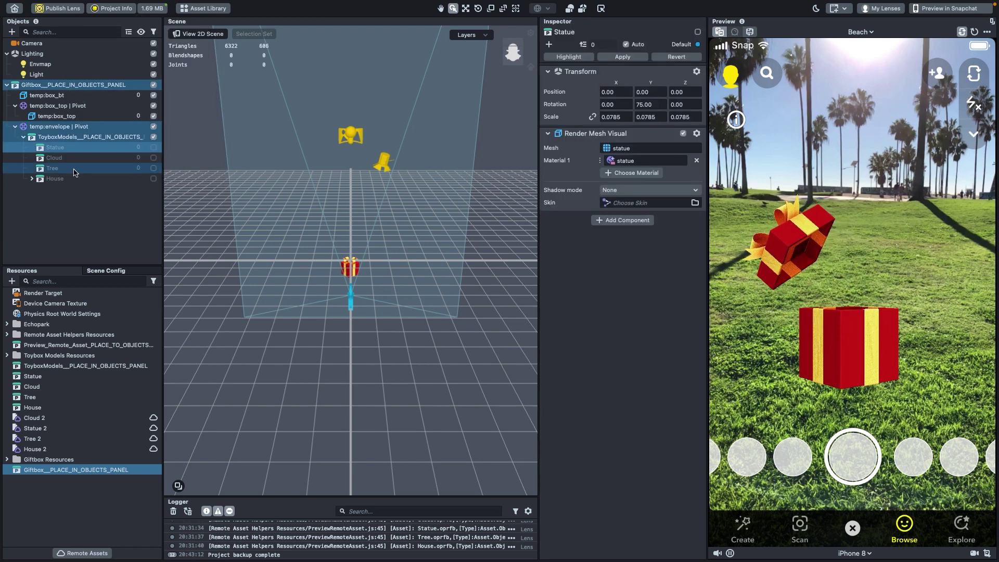
left_click(68, 178, "shift")
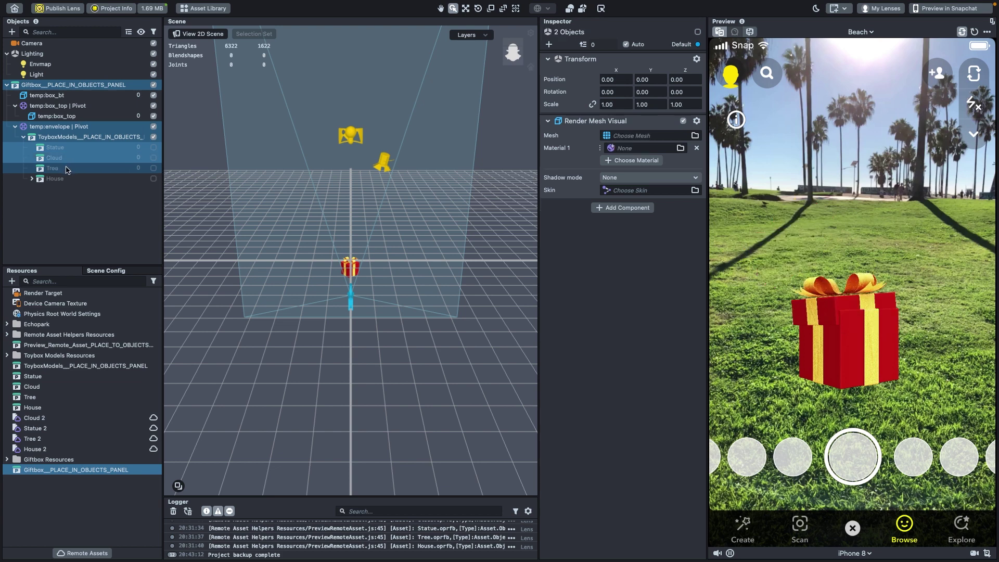
right_click(69, 179)
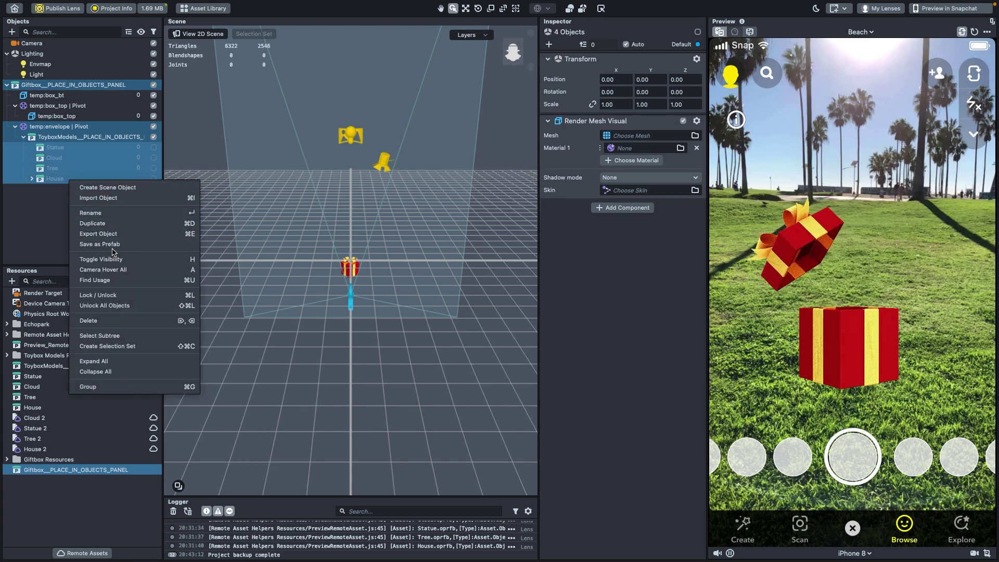
left_click(121, 321)
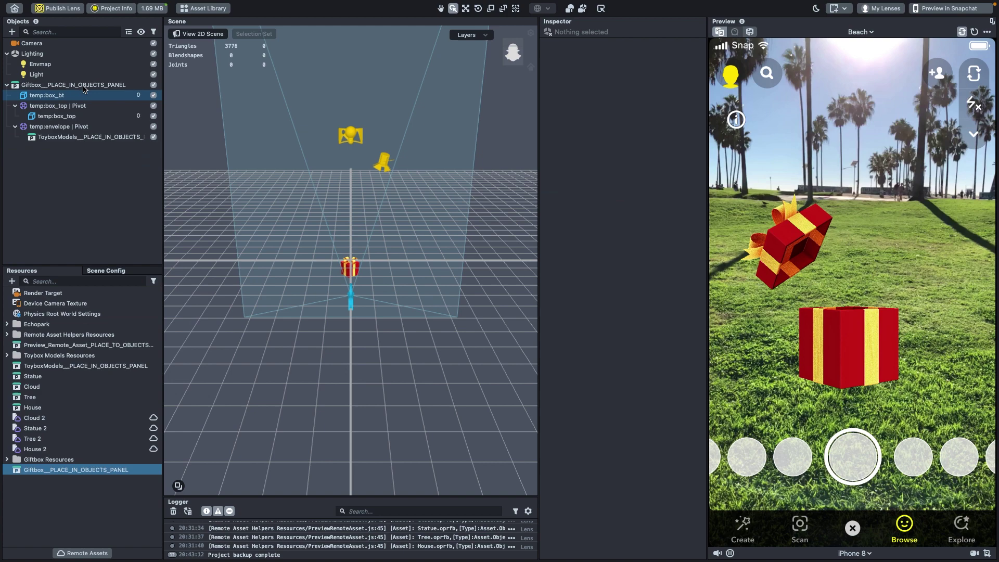
- Import the Remote Asset Cycler from the Asset Library and select its prefab
left_click(219, 10)
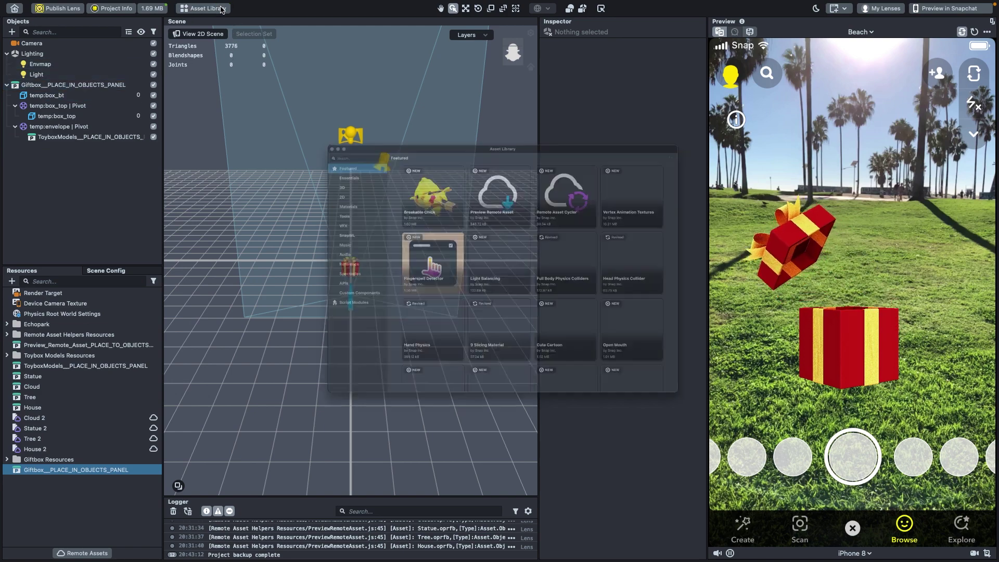
left_click(364, 156)
type("Remote")
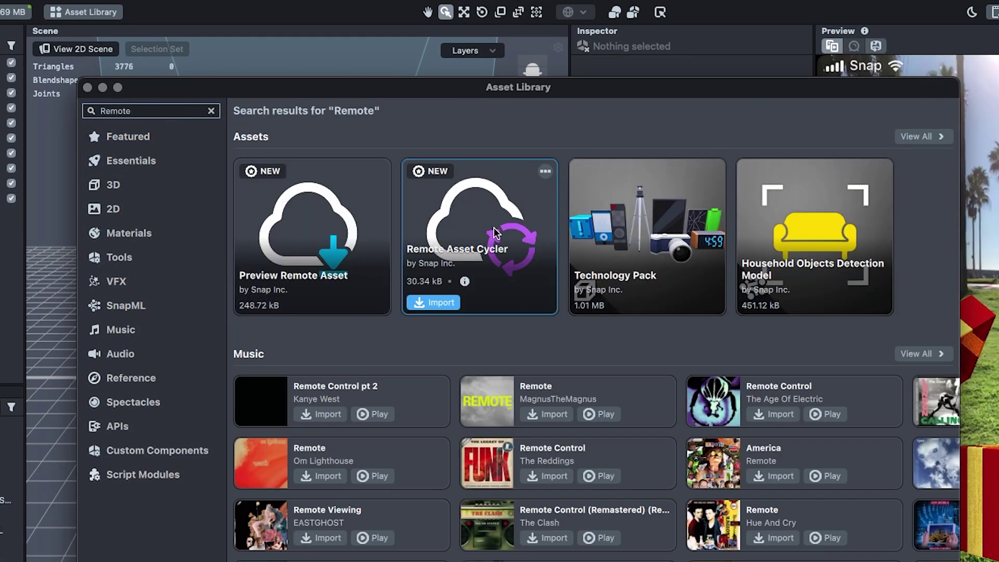
left_click(447, 303)
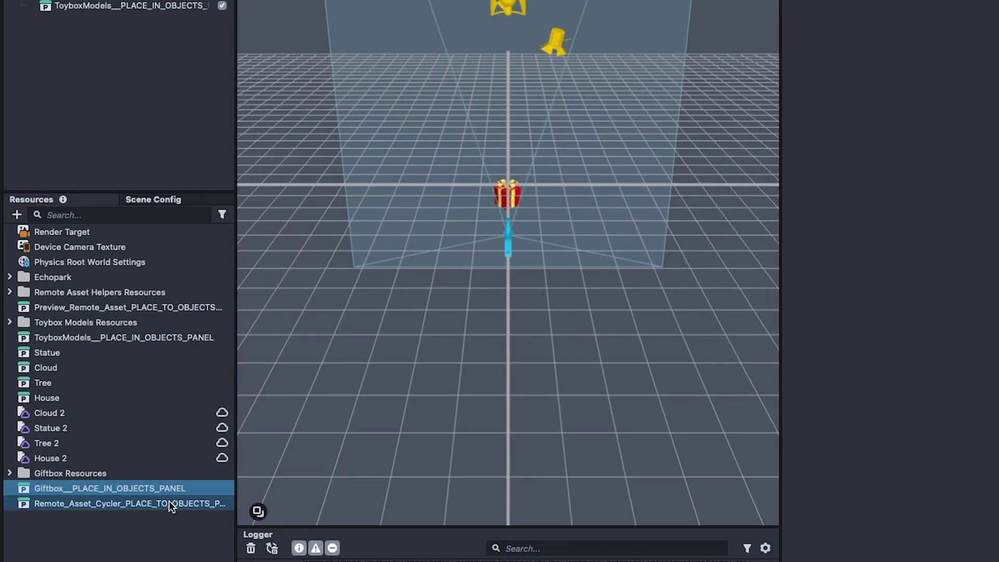
left_click(168, 503)
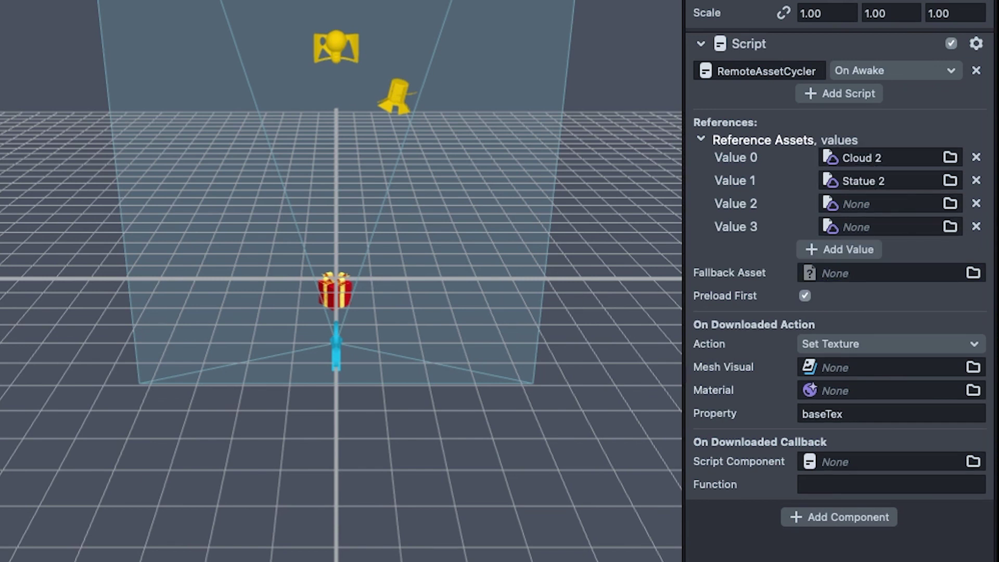
- Have the cycler instantiate downloads as prefabs under ToyboxModels inside the envelope pivot
left_click(904, 342)
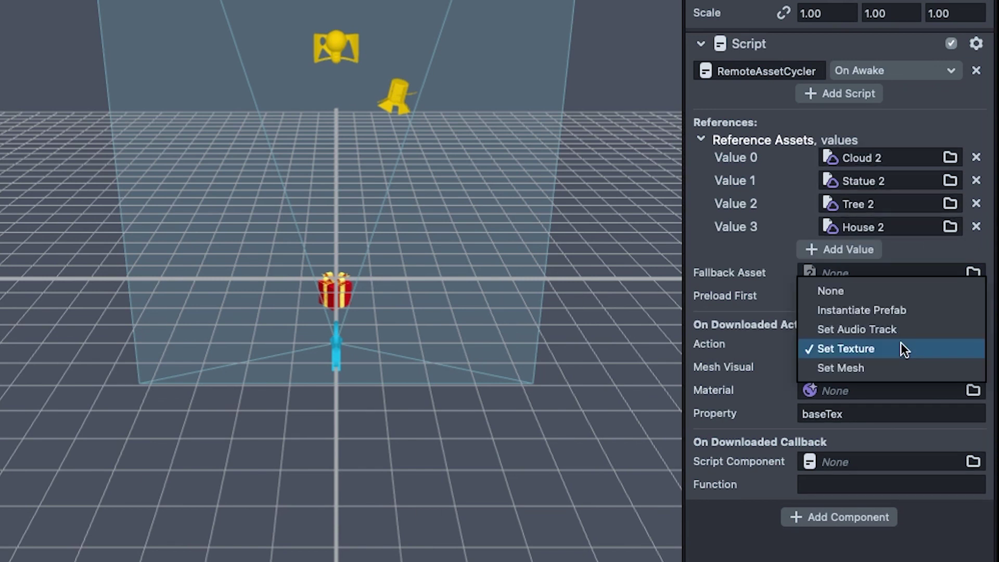
left_click(897, 311)
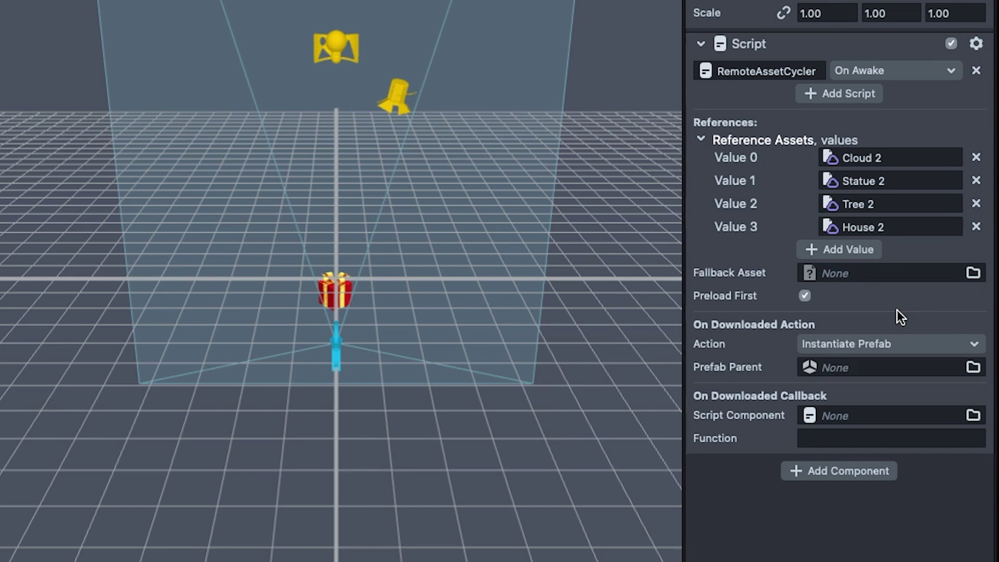
left_click(974, 367)
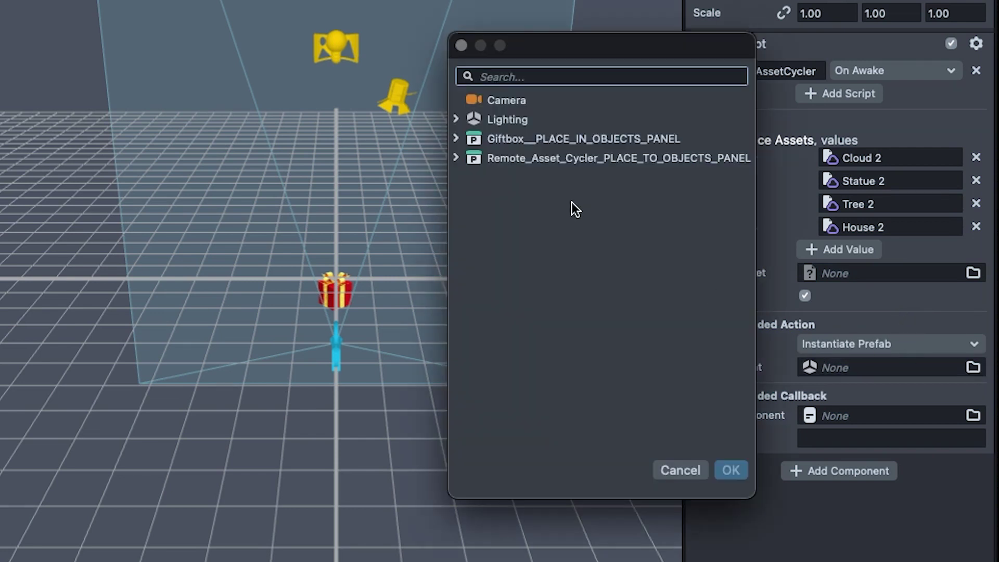
left_click(455, 138)
left_click(471, 197)
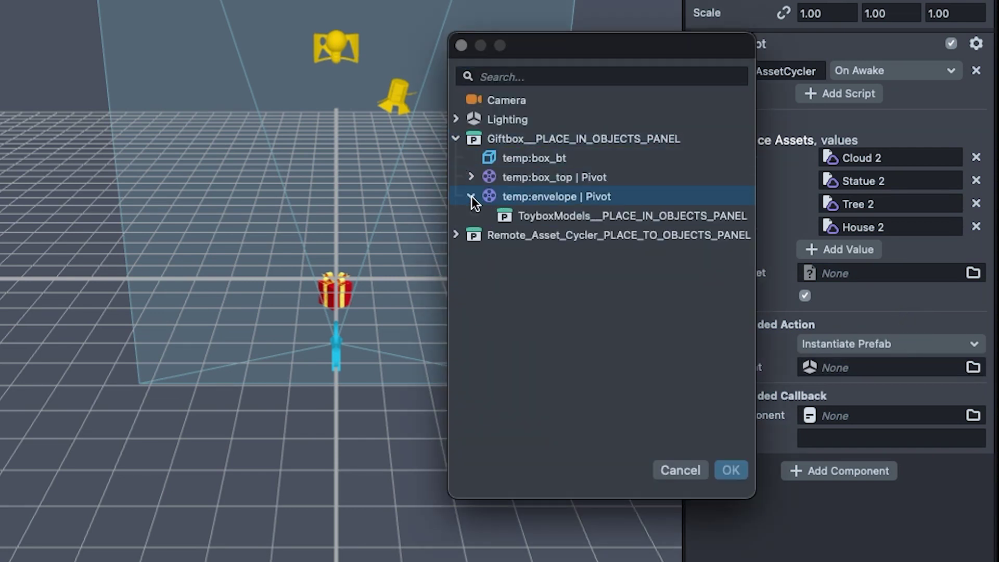
left_click(541, 212)
left_click(731, 470)
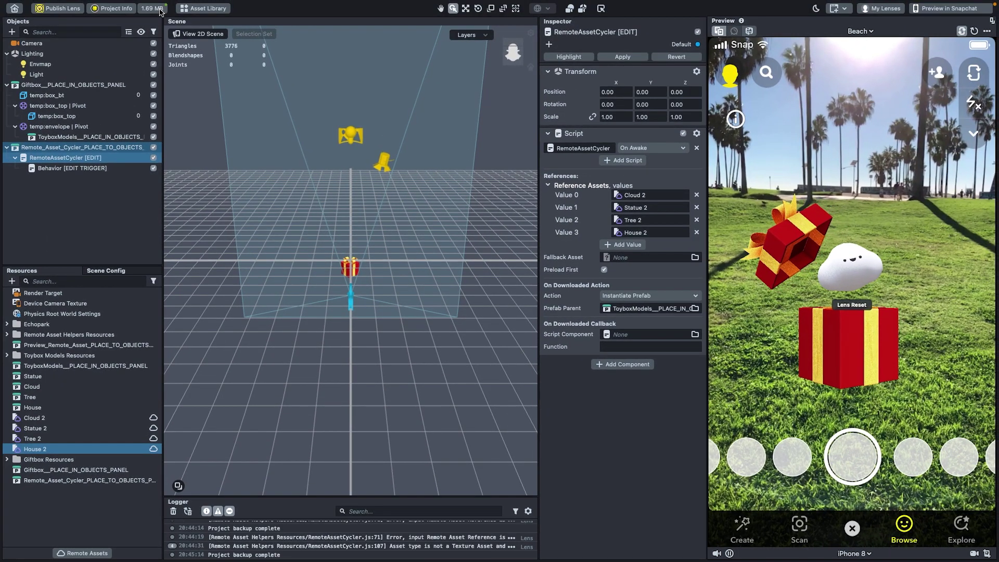
- Update the lens size to 0.38 MB plus 1.40 MB remote, then tap the gift repeatedly to cycle toys
left_click(159, 10)
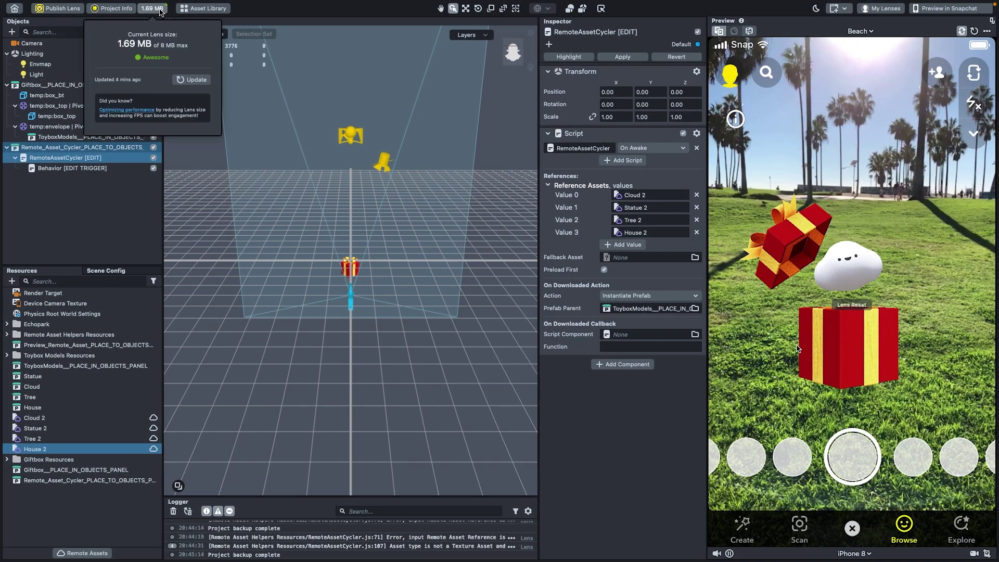
left_click(193, 83)
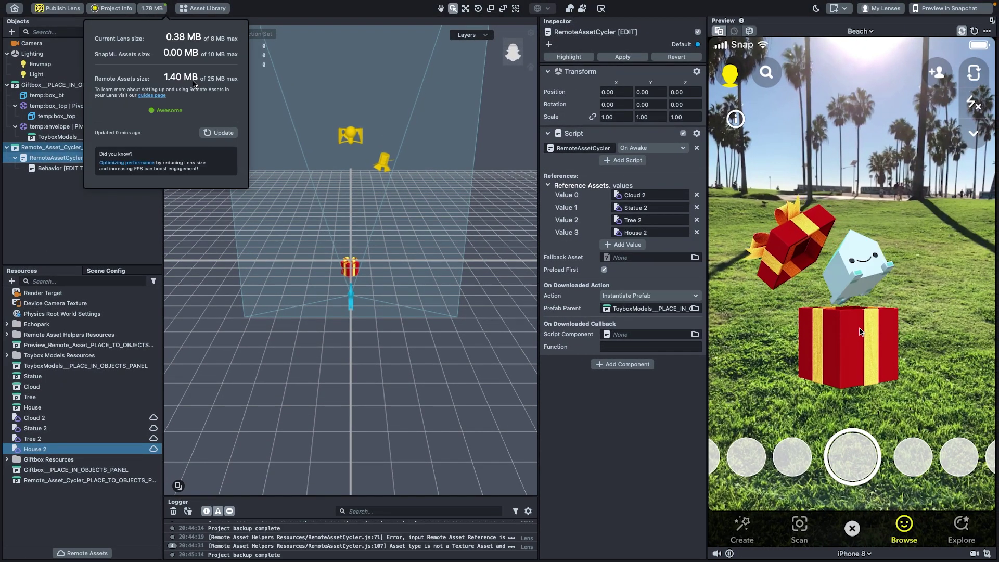
left_click(861, 332)
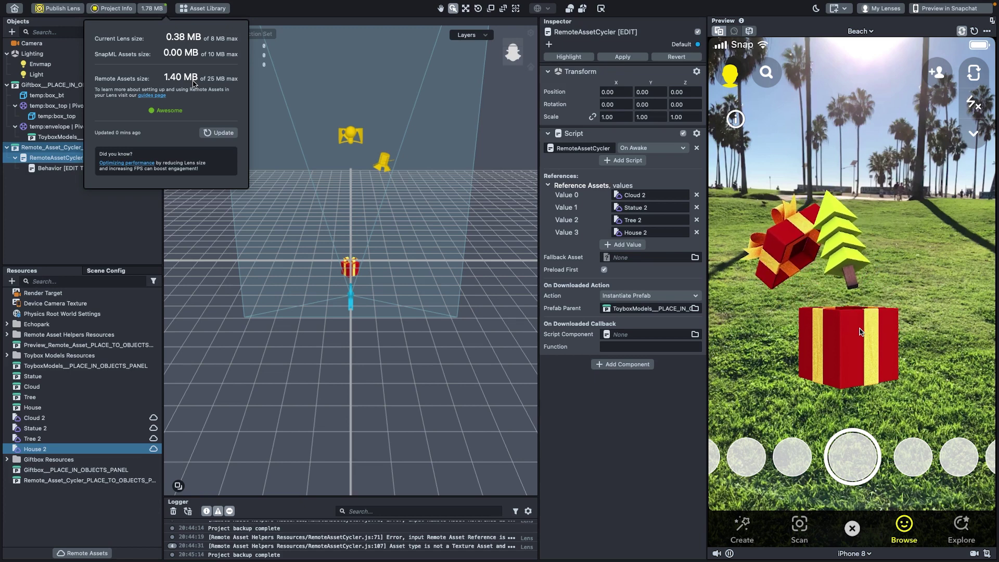
left_click(861, 332)
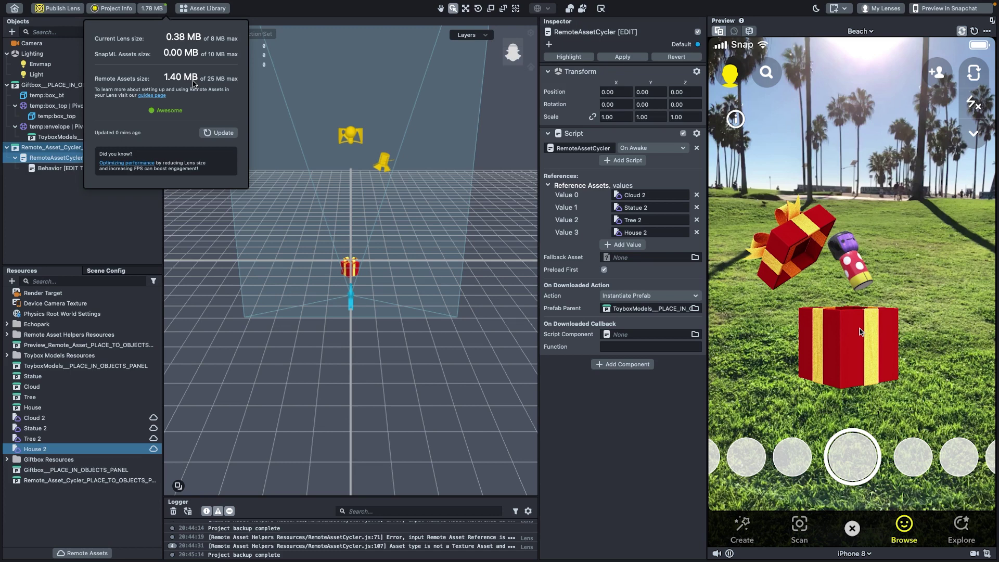
left_click(861, 332)
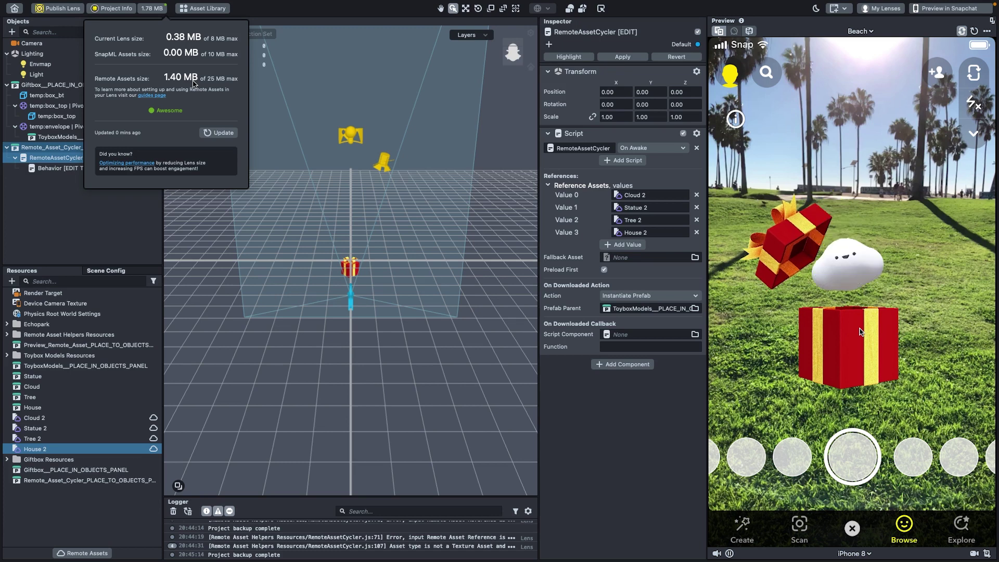
left_click(41, 217)
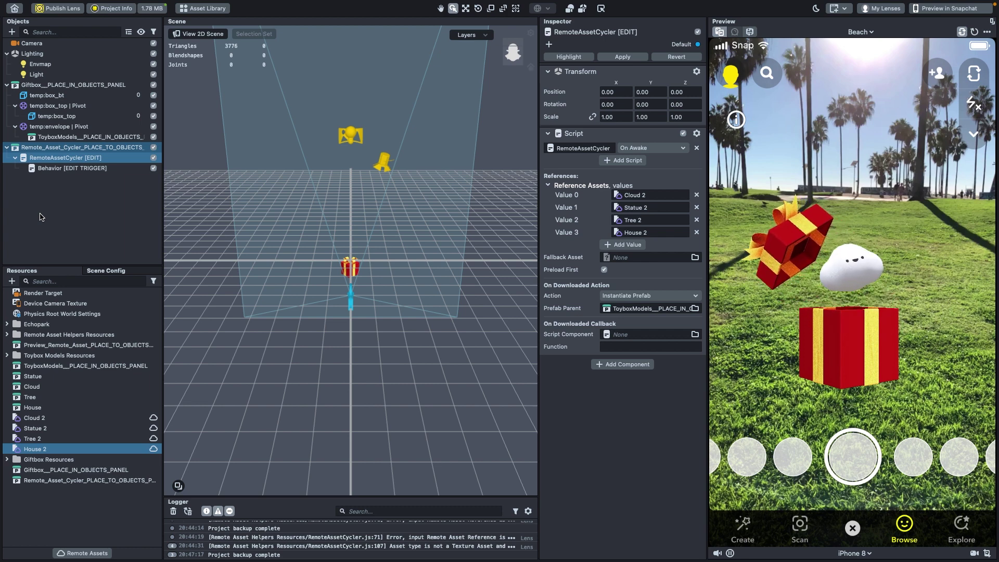
- Change the tap Behavior's called function from getRandom to getNext
left_click(70, 169)
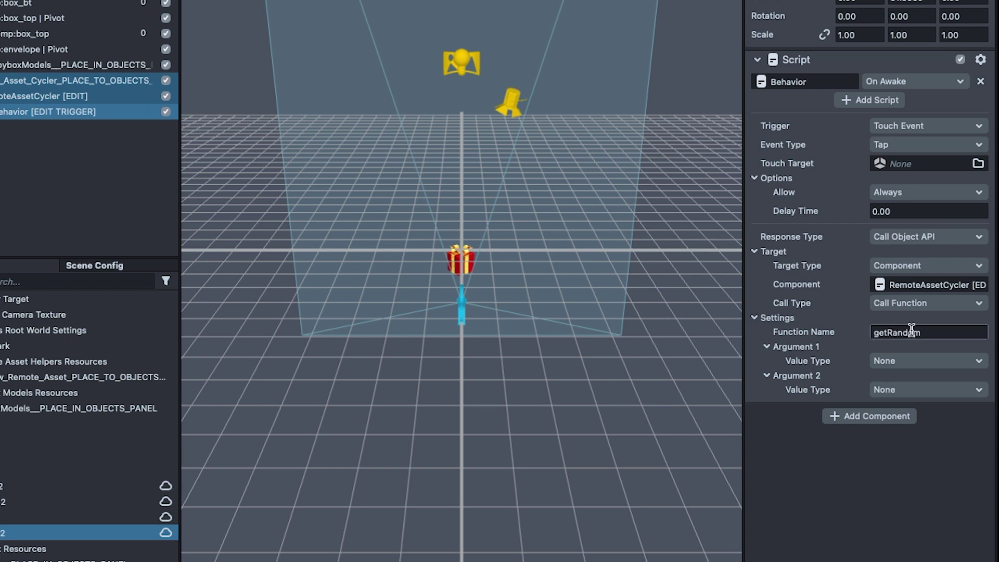
type("getN")
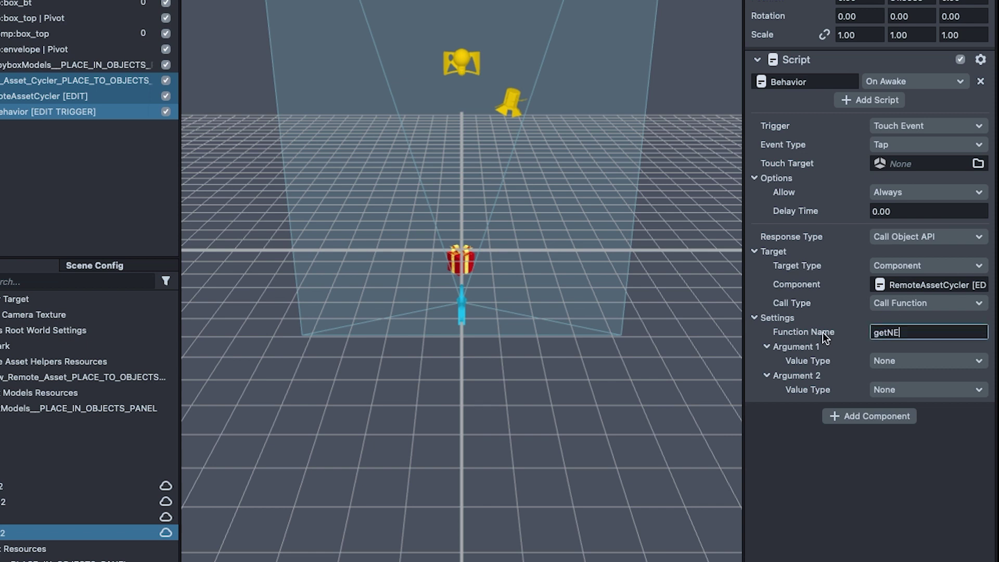
type("ext")
- Add a second Script component holding the Behavior script
left_click(893, 416)
type("Script")
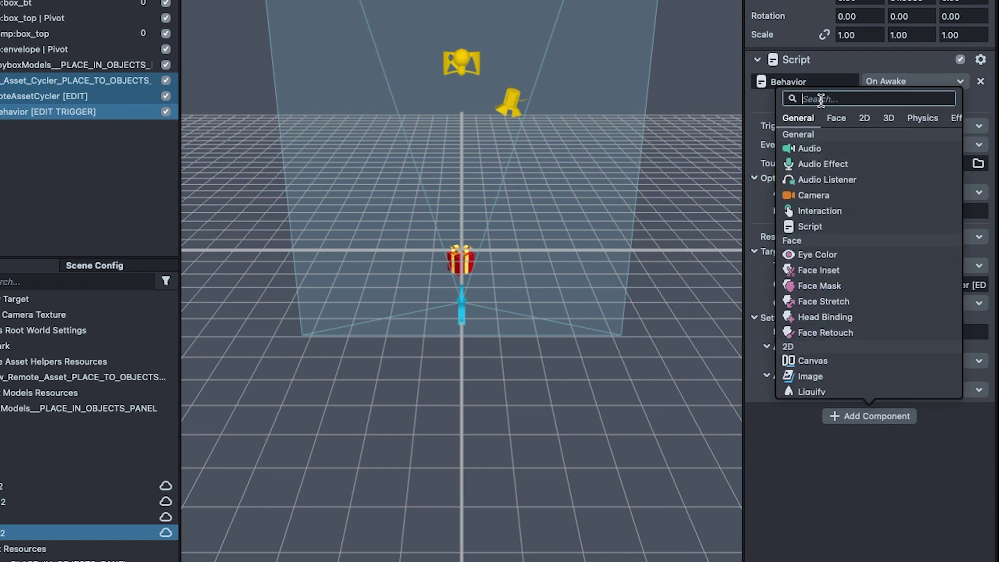
key("Return")
left_click(864, 437)
left_click(577, 181)
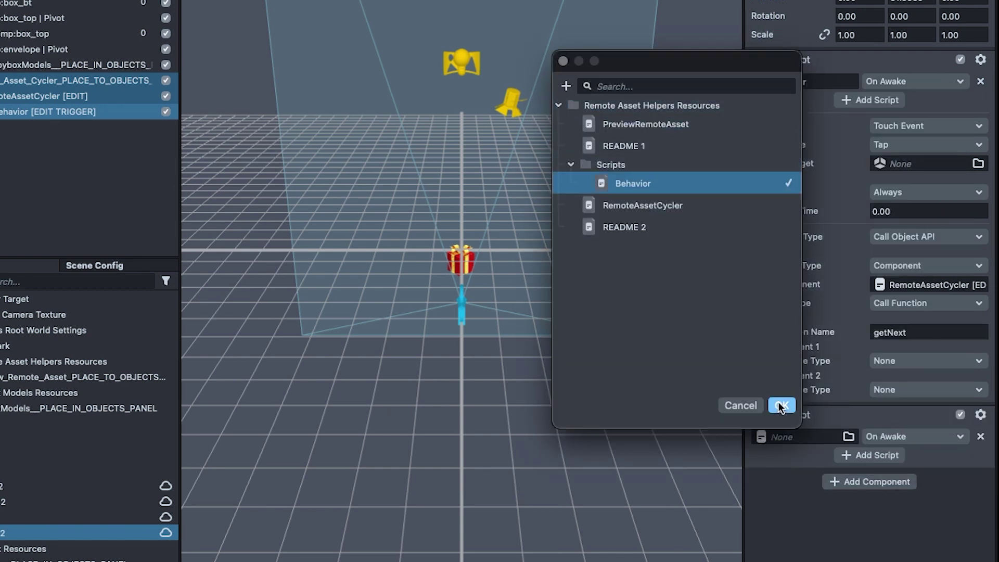
left_click(782, 406)
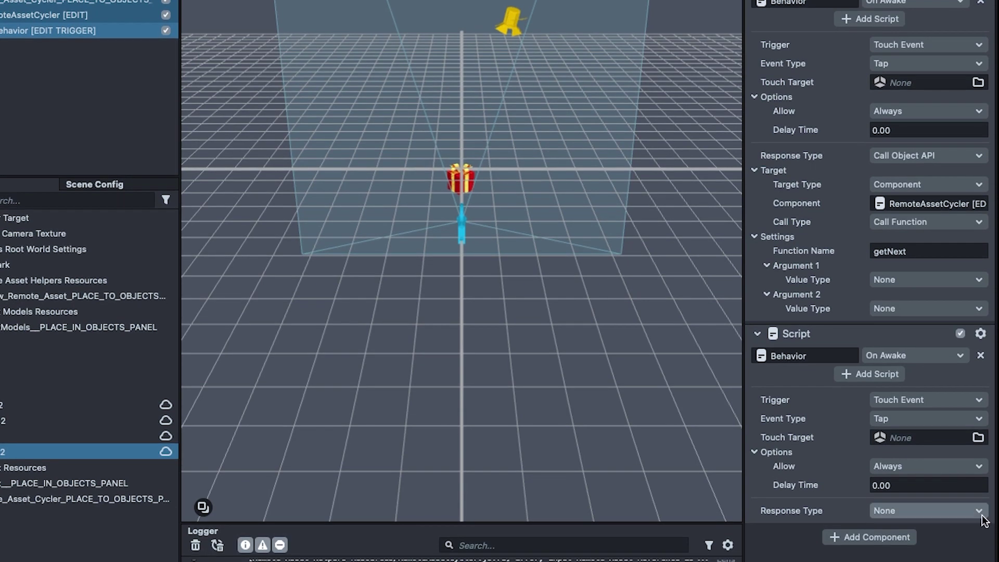
- Set it to Animate Mesh: Giftbox mixer, OpenGift layer, Play; then test-tap the gift
left_click(967, 511)
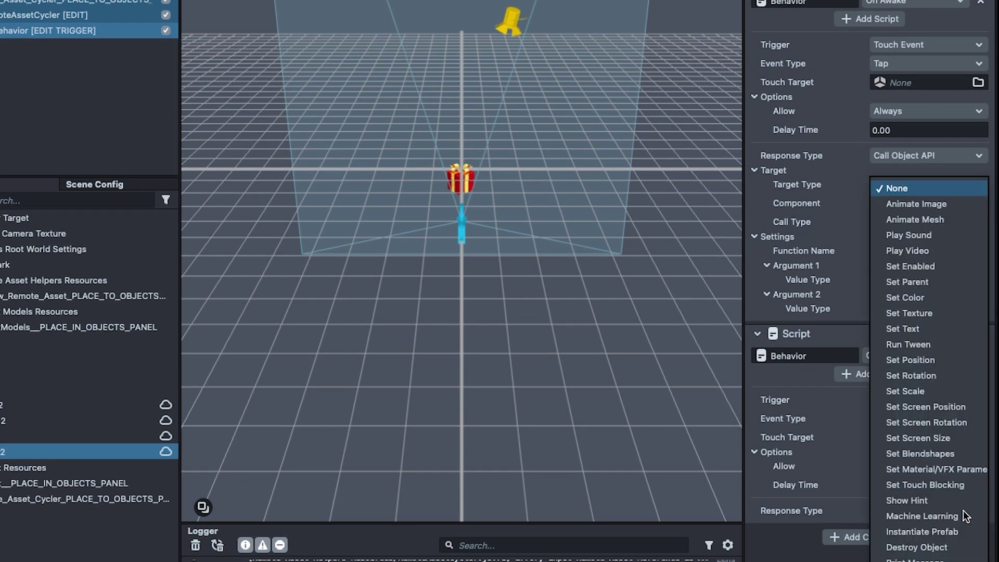
left_click(956, 222)
scroll(826, 391, "down", 2)
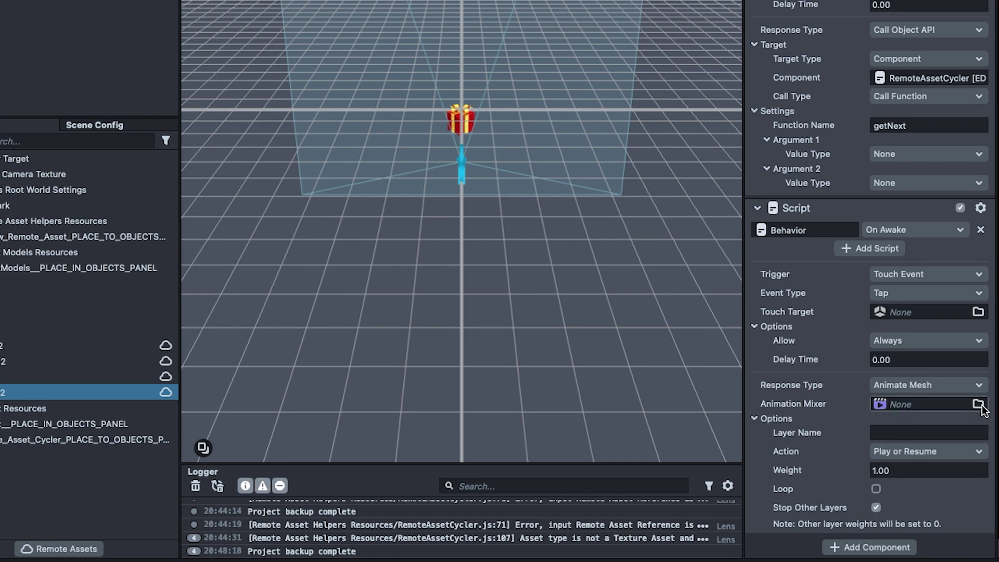
left_click(978, 404)
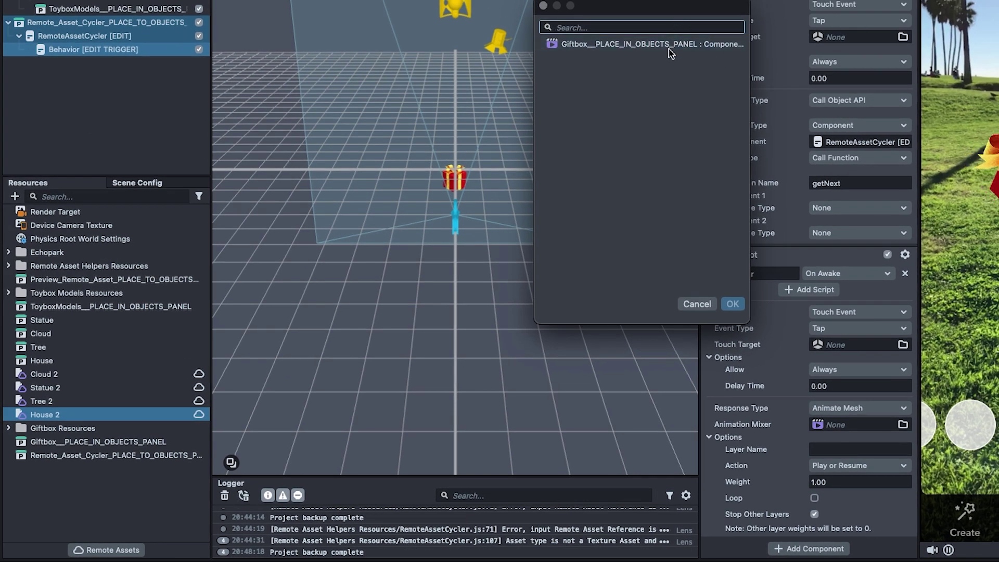
left_click(669, 44)
left_click(734, 305)
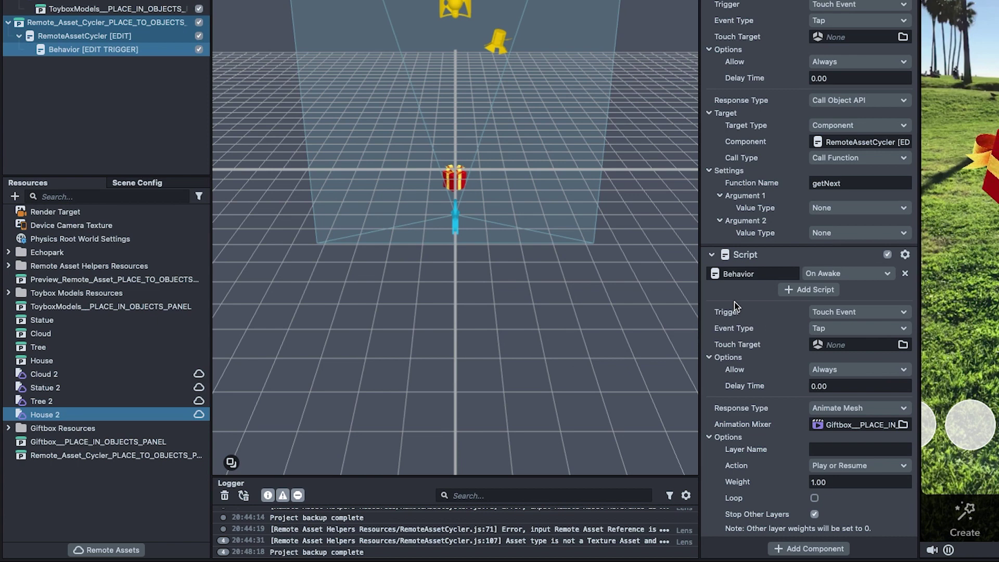
left_click(826, 449)
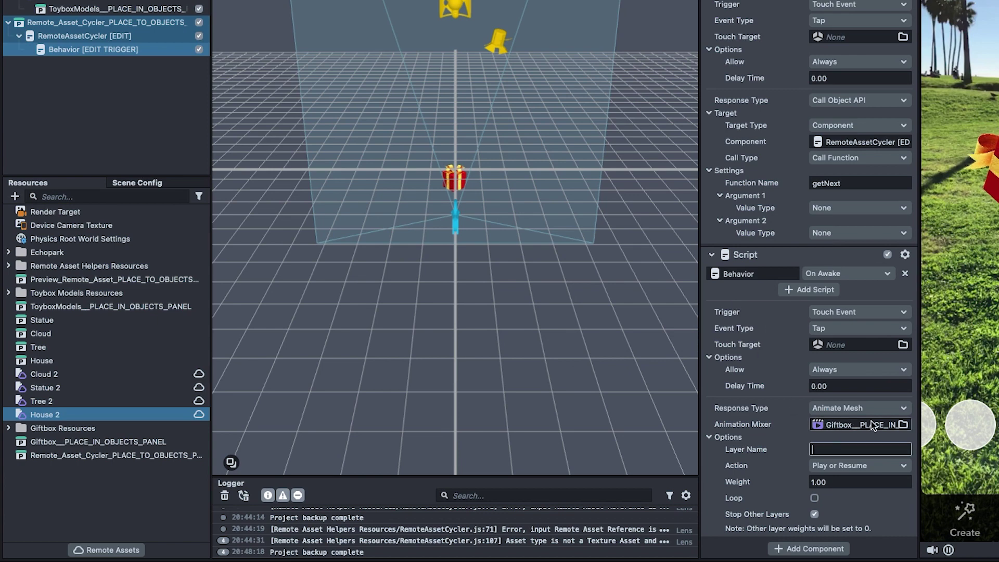
type("OpenGift")
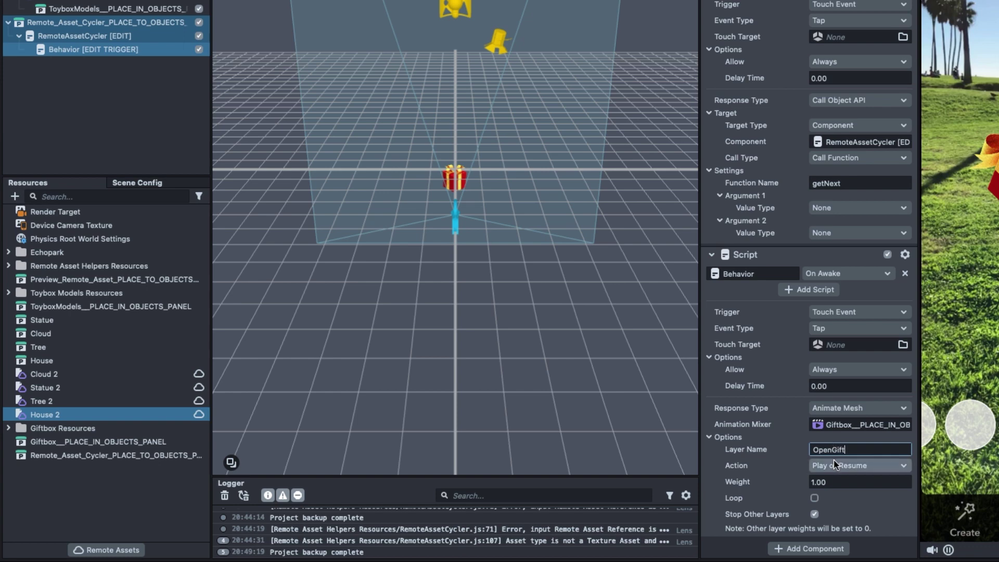
left_click(834, 464)
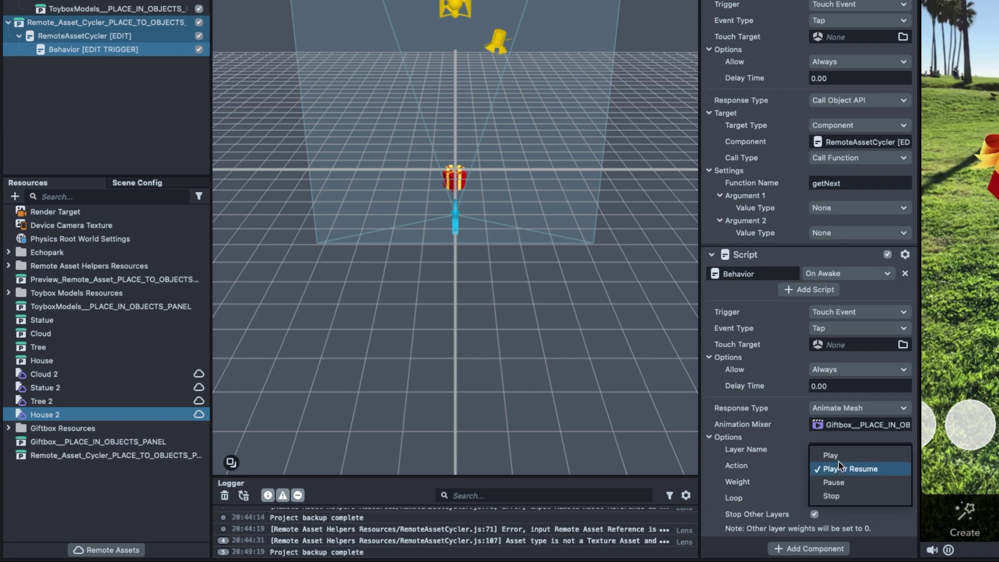
left_click(839, 457)
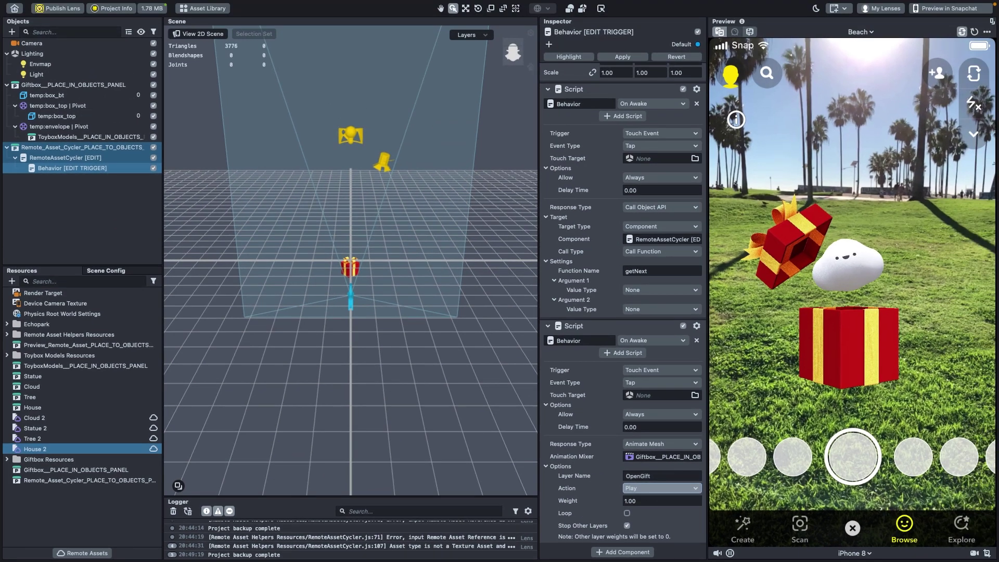
left_click(867, 333)
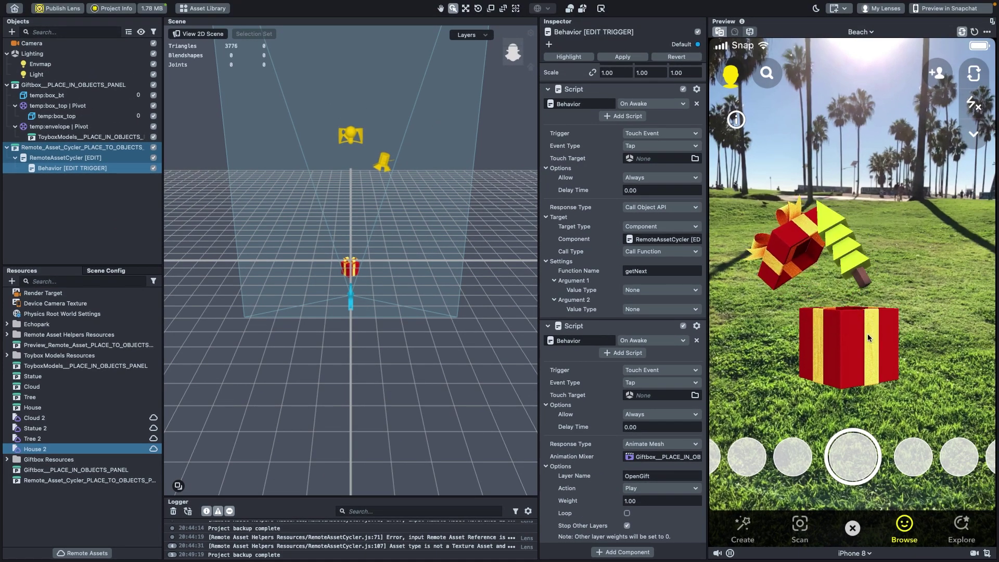
- Tap the gift twice to cycle toys, then set the Light's Shadow Density to 0.74
left_click(867, 333)
left_click(868, 333)
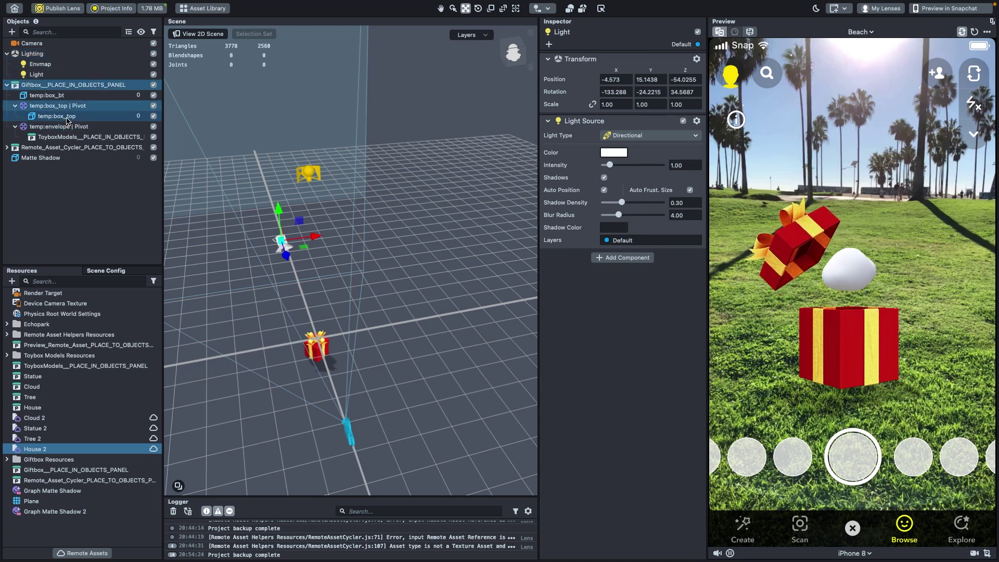
left_click(68, 117)
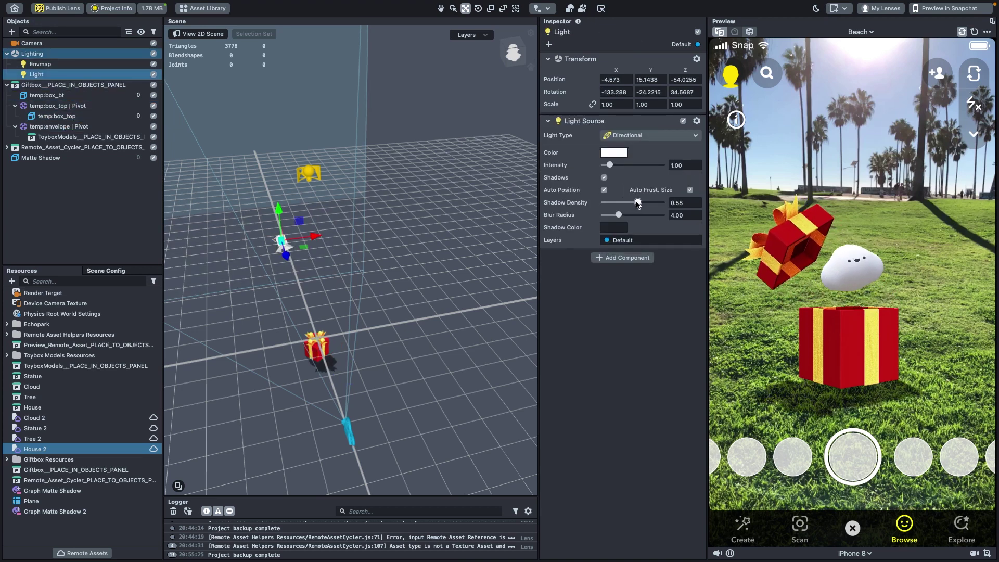
left_click_drag(646, 205, 647, 204)
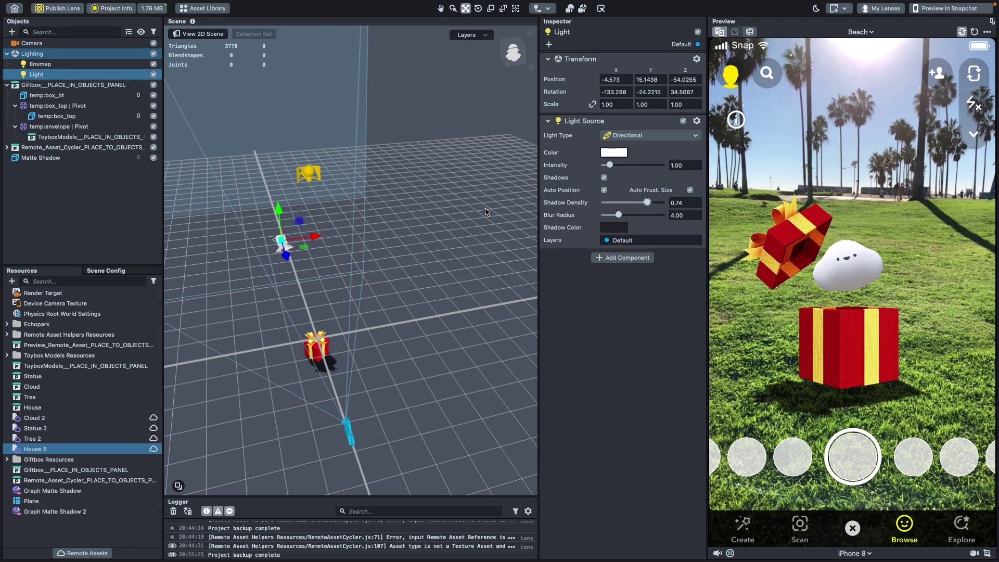
- Rotate the directional light so the gift casts a long ground shadow
left_click_drag(484, 210, 293, 274, "alt")
key("e")
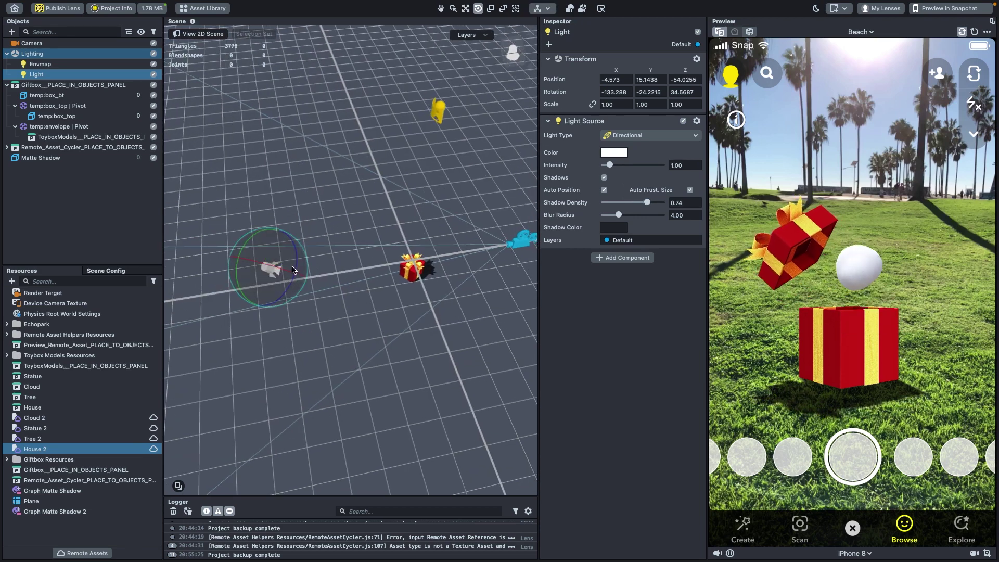
left_click_drag(296, 266, 288, 270)
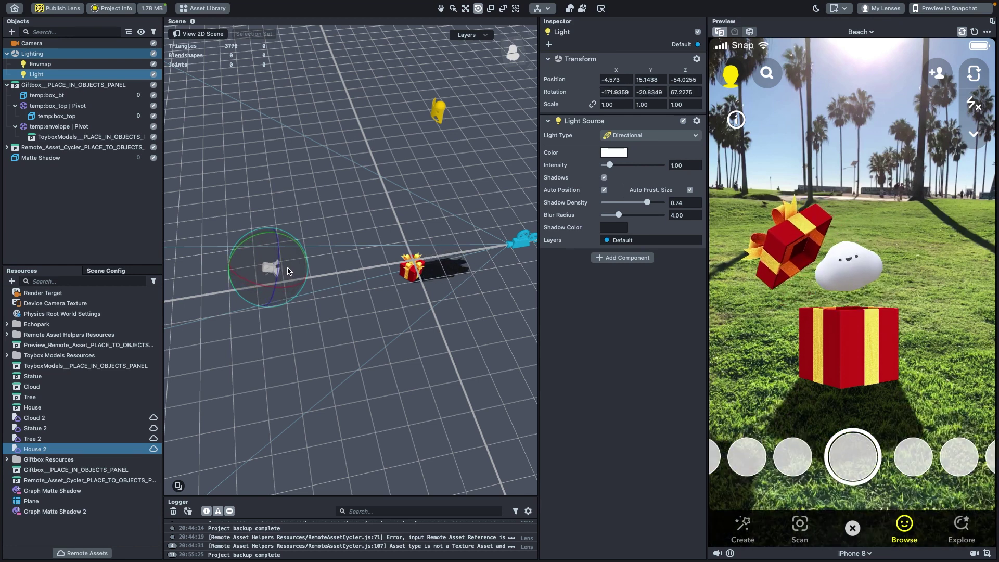
left_click_drag(259, 240, 261, 238)
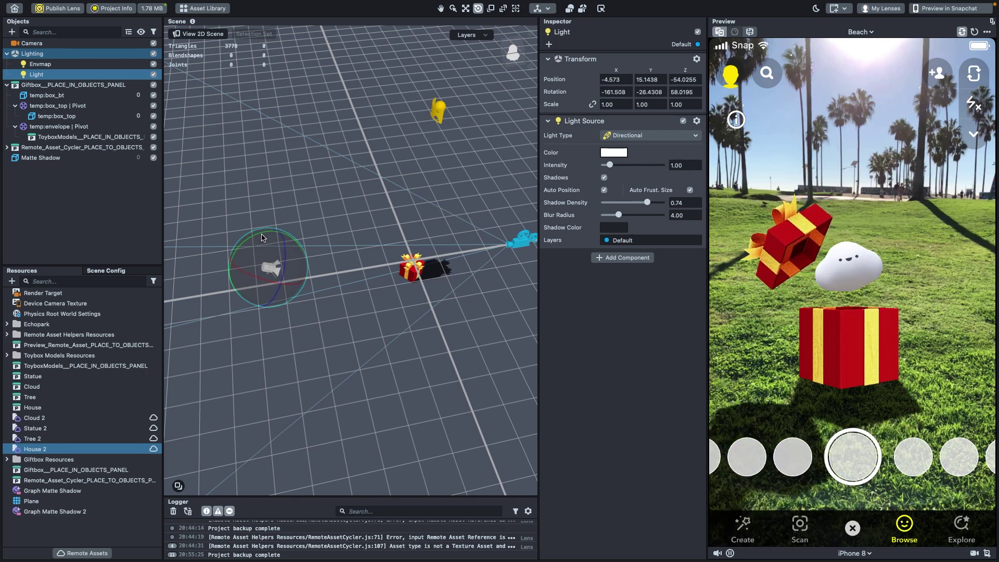
left_click_drag(261, 238, 258, 240)
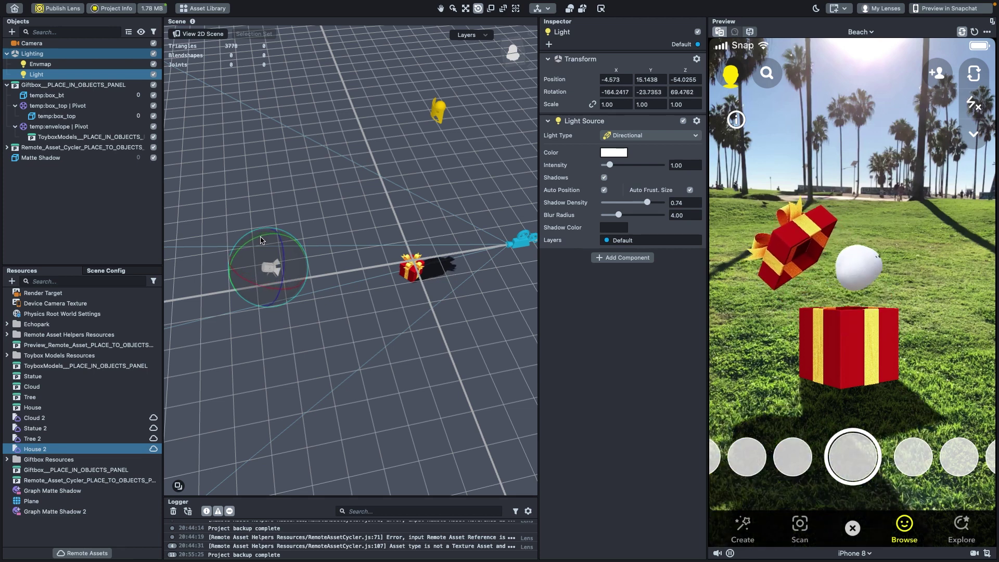